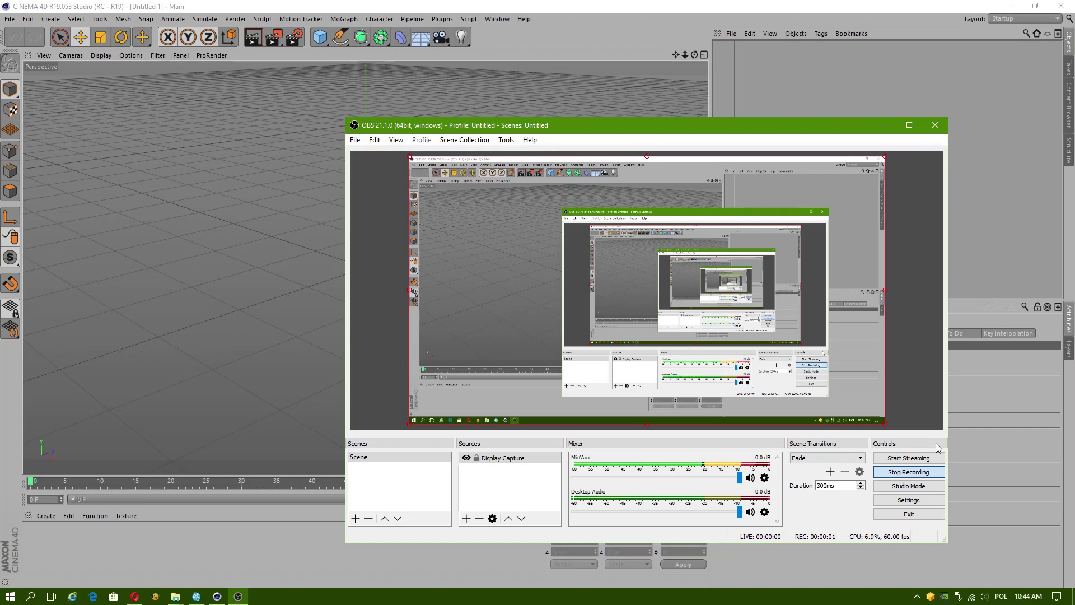
- Minimize the OBS recording window to uncover the empty 3D scene
left_click(884, 124)
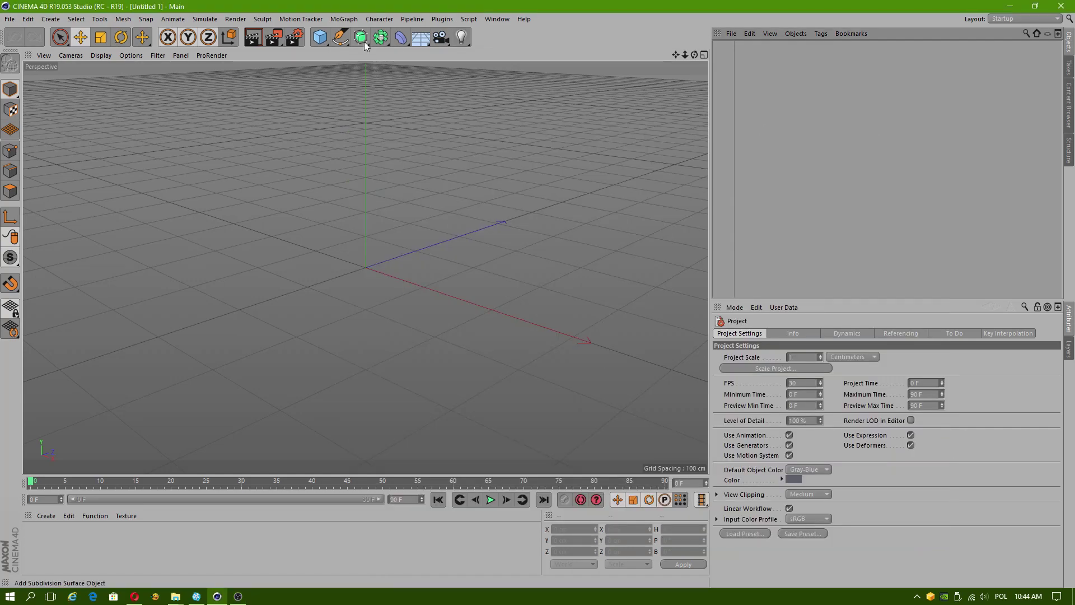
left_click_drag(478, 103, 449, 118, "alt")
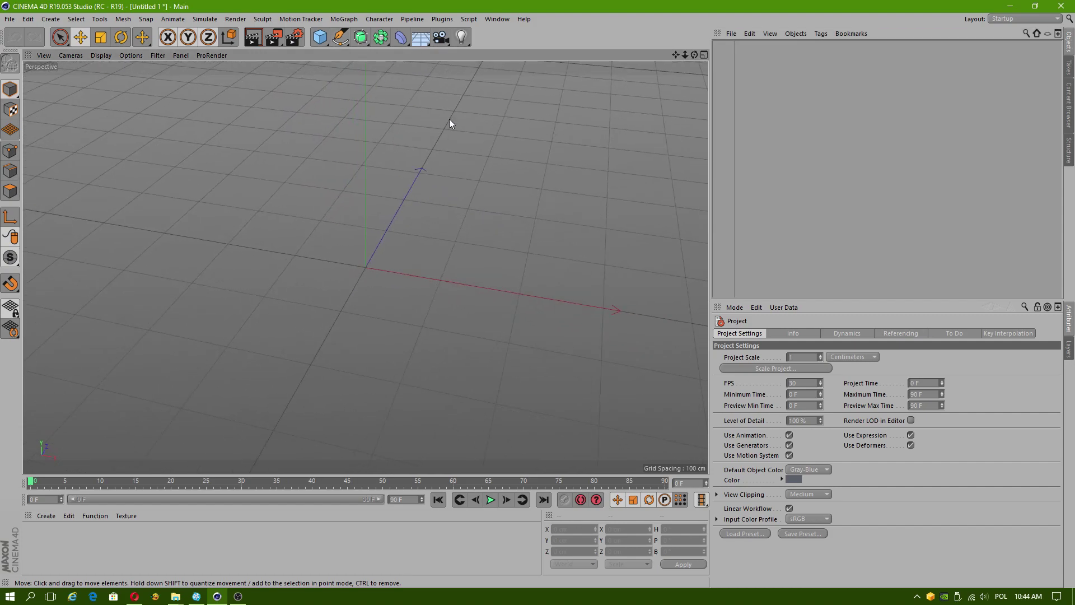
left_click(400, 45)
left_click(460, 40)
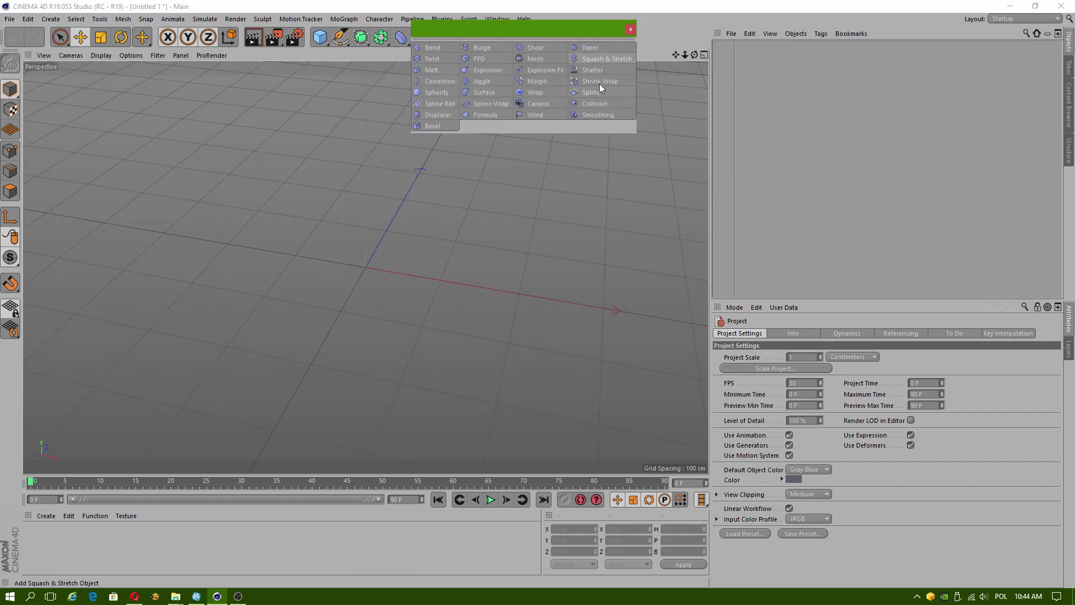
left_click(630, 30)
- Add a cube primitive at the centre of the scene
left_click(321, 39)
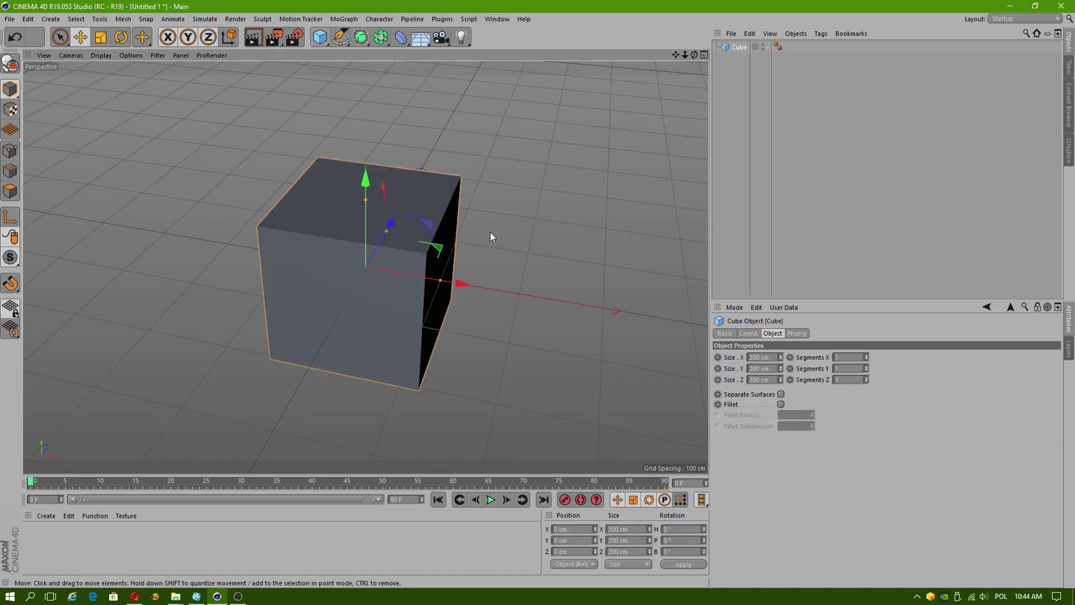
left_click_drag(365, 276, 357, 266, "alt")
middle_click_drag(357, 266, 394, 291, "alt")
right_click_drag(394, 290, 453, 297, "alt")
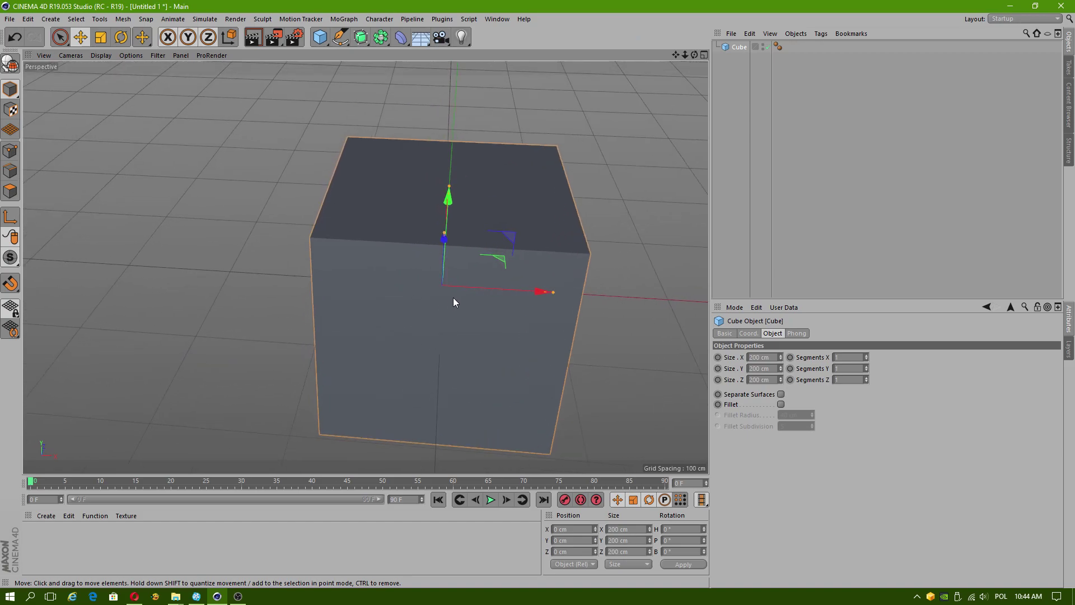
middle_click_drag(452, 297, 291, 249, "alt")
- Set the perspective view's display mode to Gouraud Shading (Lines)
left_click(68, 55)
mouse_move(104, 56)
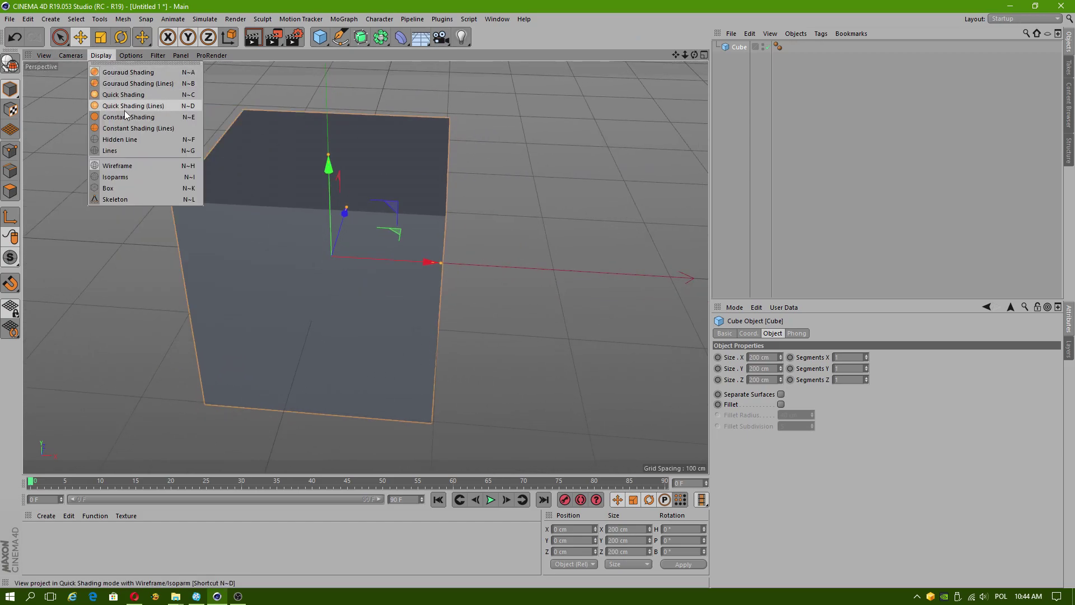
left_click(132, 84)
left_click(102, 55)
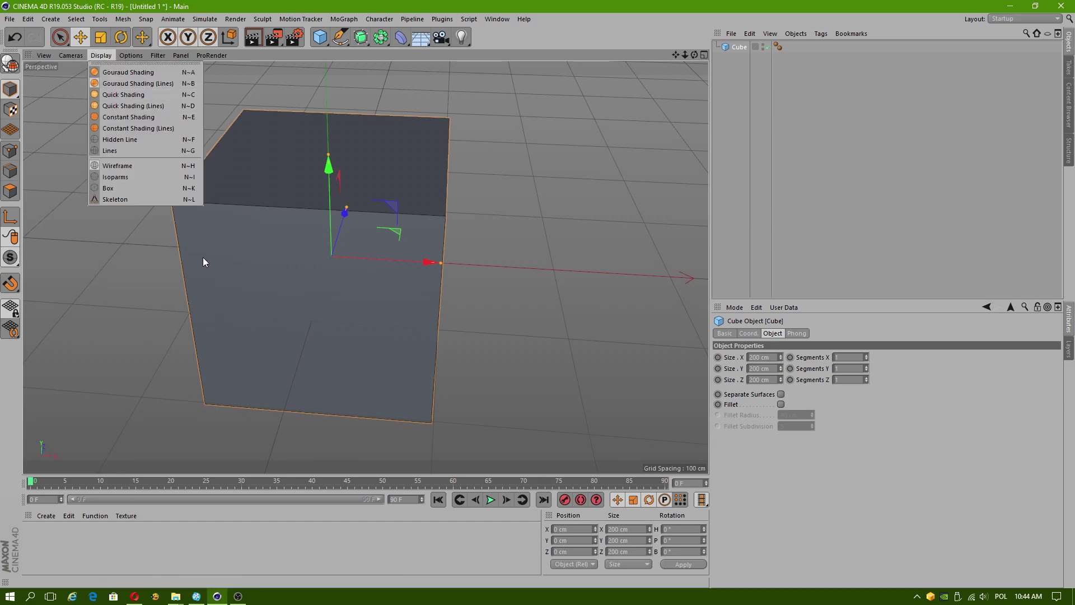
left_click(37, 525)
- Create a new standard material and apply it to the cube
left_click(45, 516)
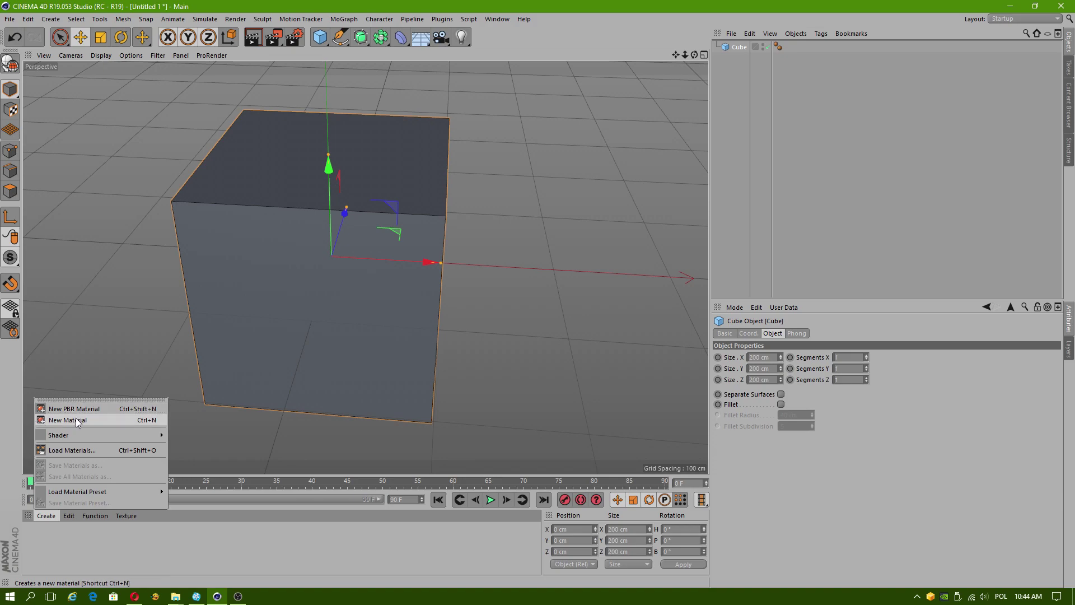
left_click(77, 421)
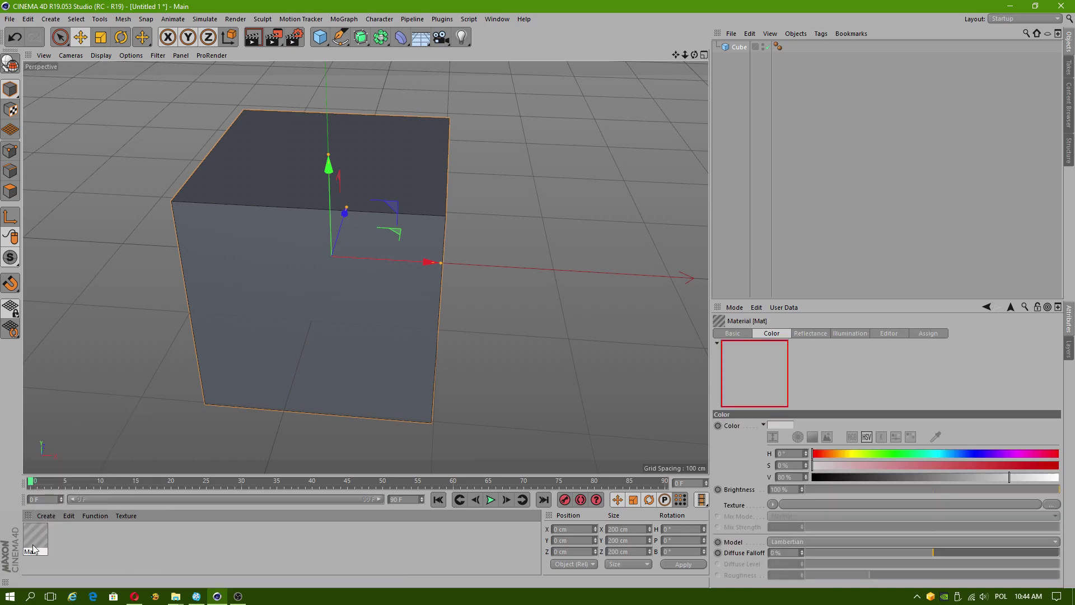
left_click_drag(299, 401, 330, 336)
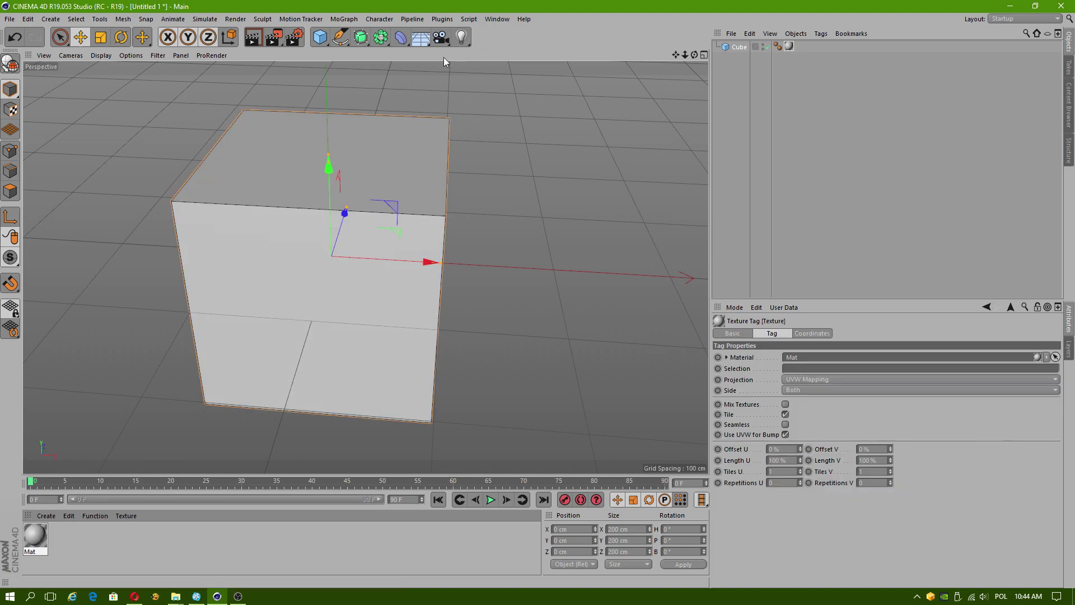
- Check the program's version and build in its About splash screen and dismiss it
left_click(521, 17)
left_click(549, 125)
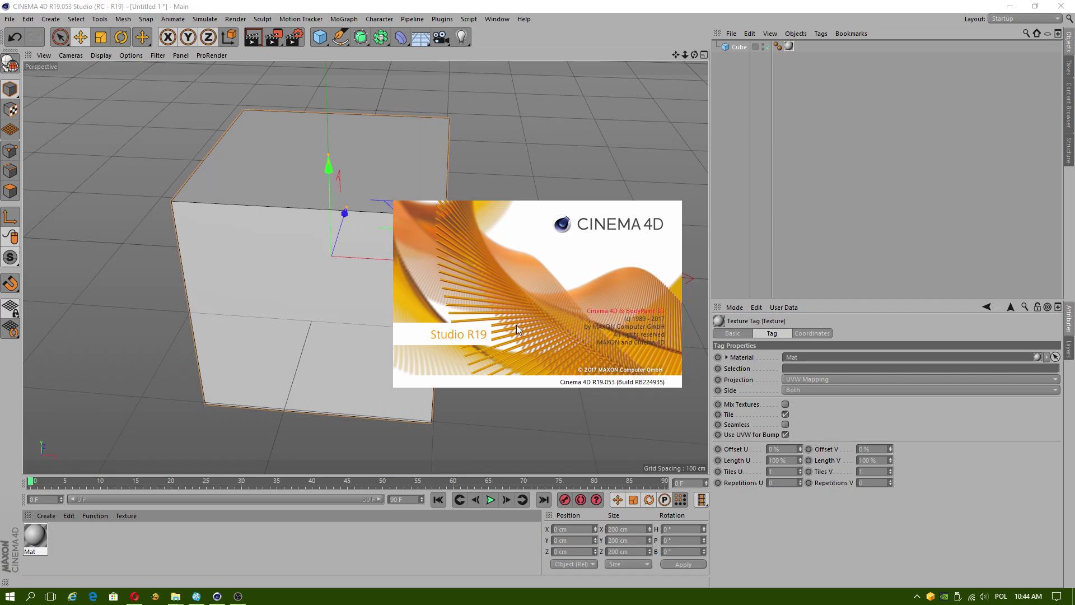
left_click(543, 263)
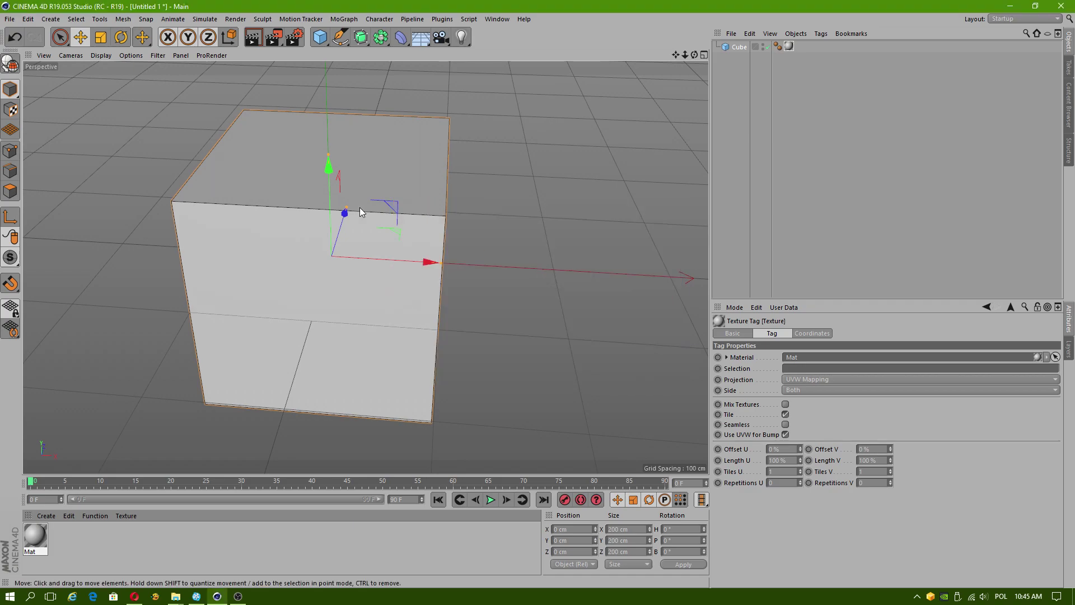
left_click(48, 515)
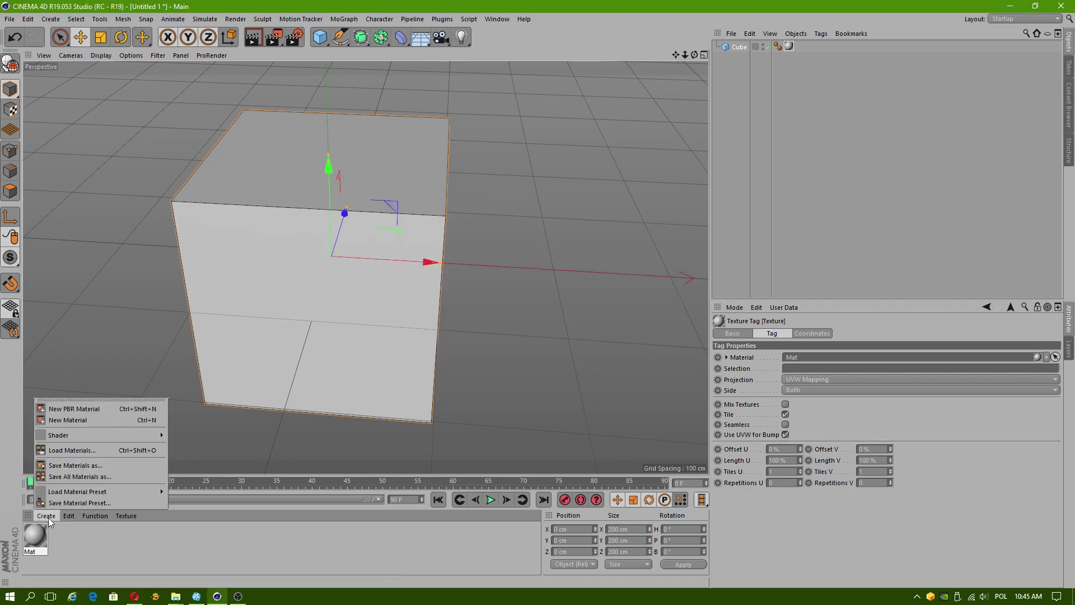
mouse_move(74, 436)
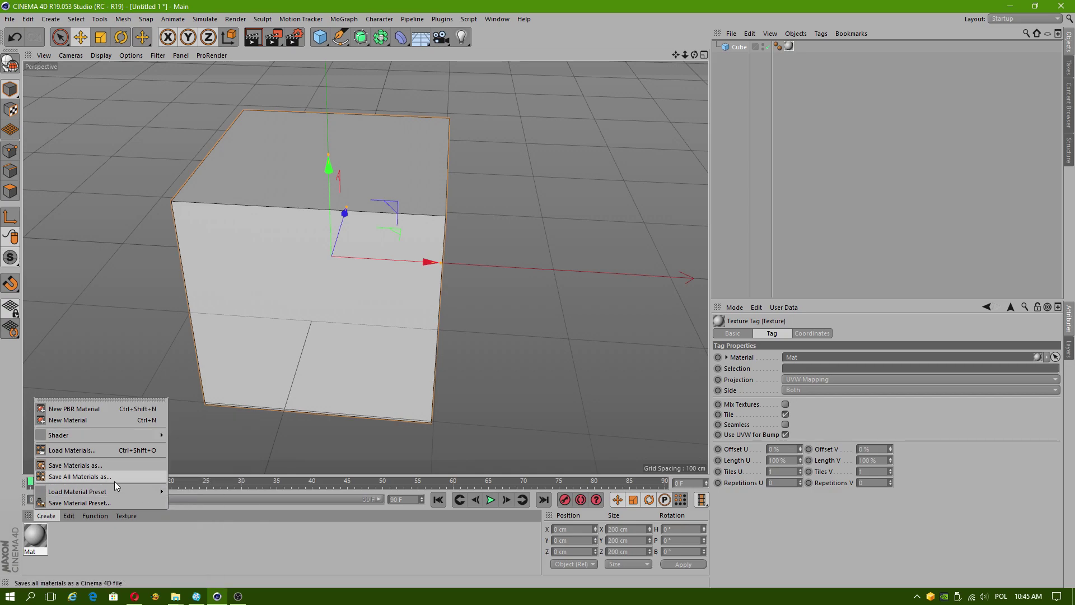
mouse_move(118, 492)
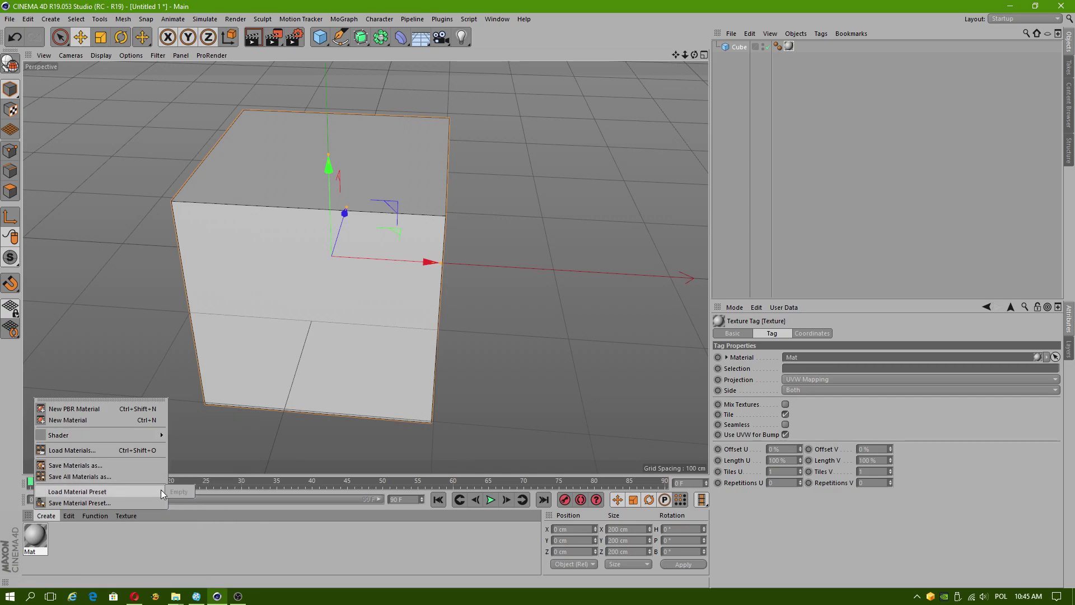
- Browse in File Explorer to the folder Cinema 4D R18 SP3 057 inside aplikacje on drive G:
left_click(8, 598)
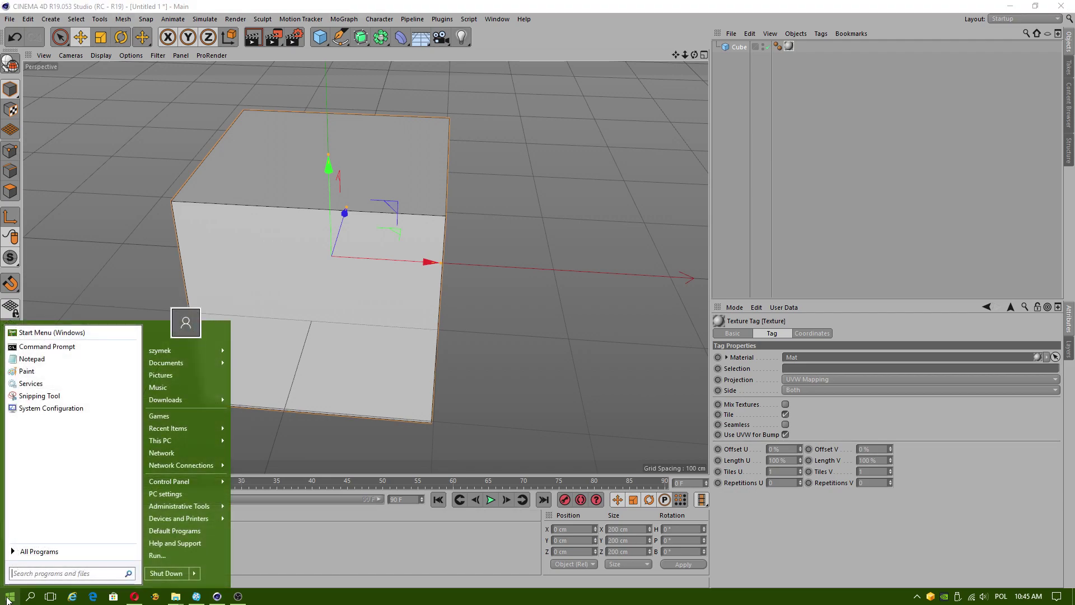
left_click(191, 439)
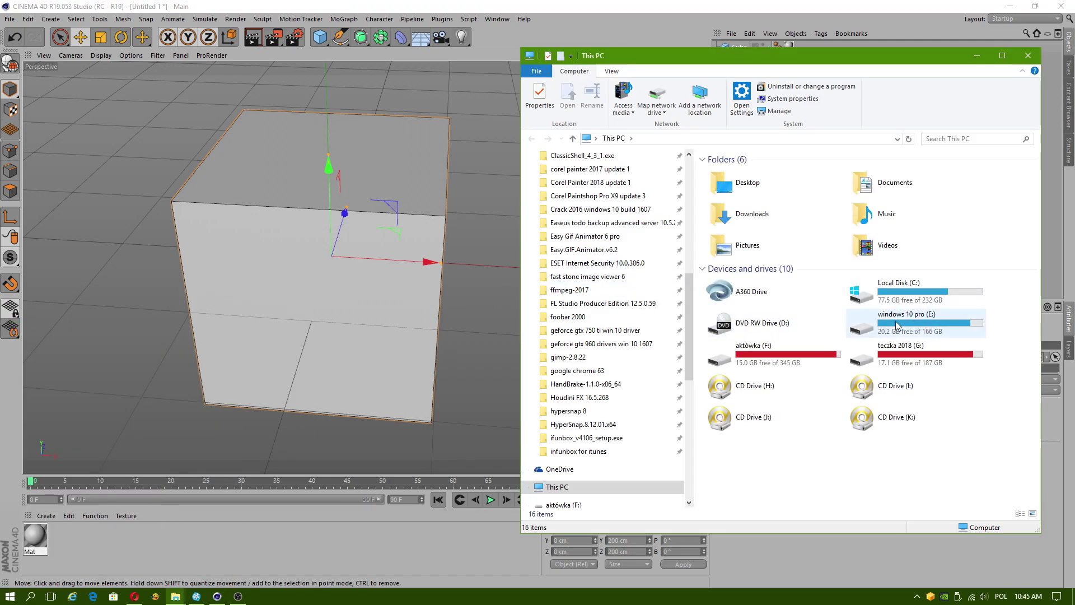
left_click(899, 326)
double_click(792, 353)
key("alt+Left")
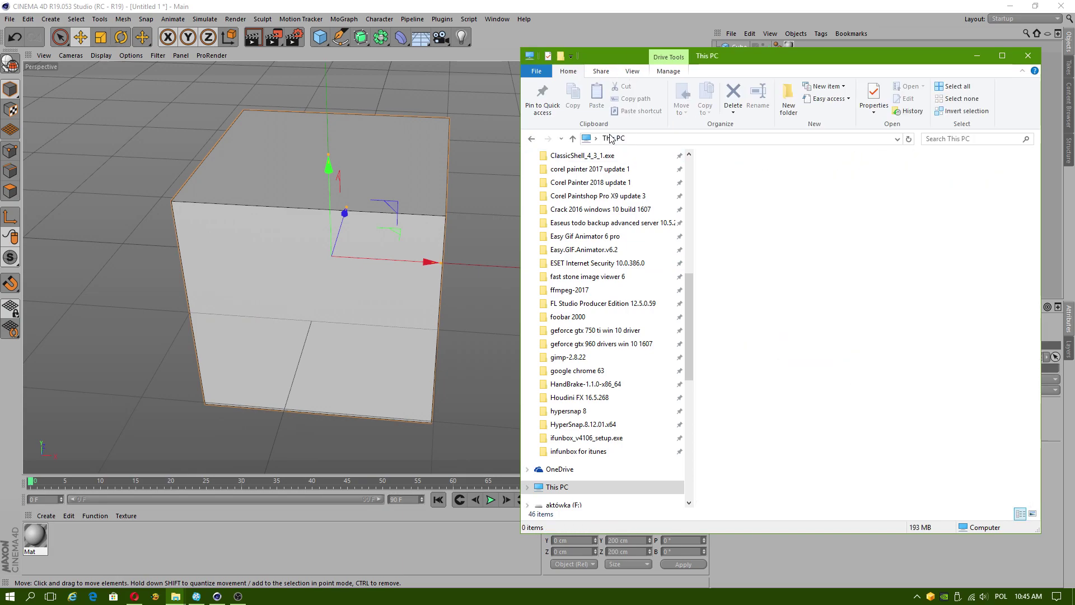
double_click(916, 355)
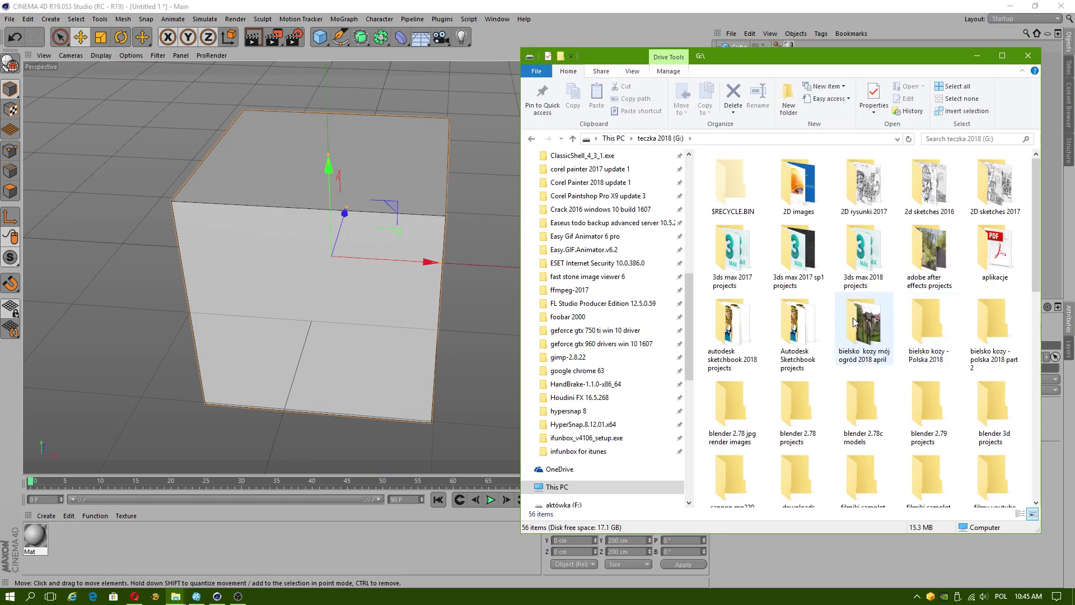
double_click(999, 249)
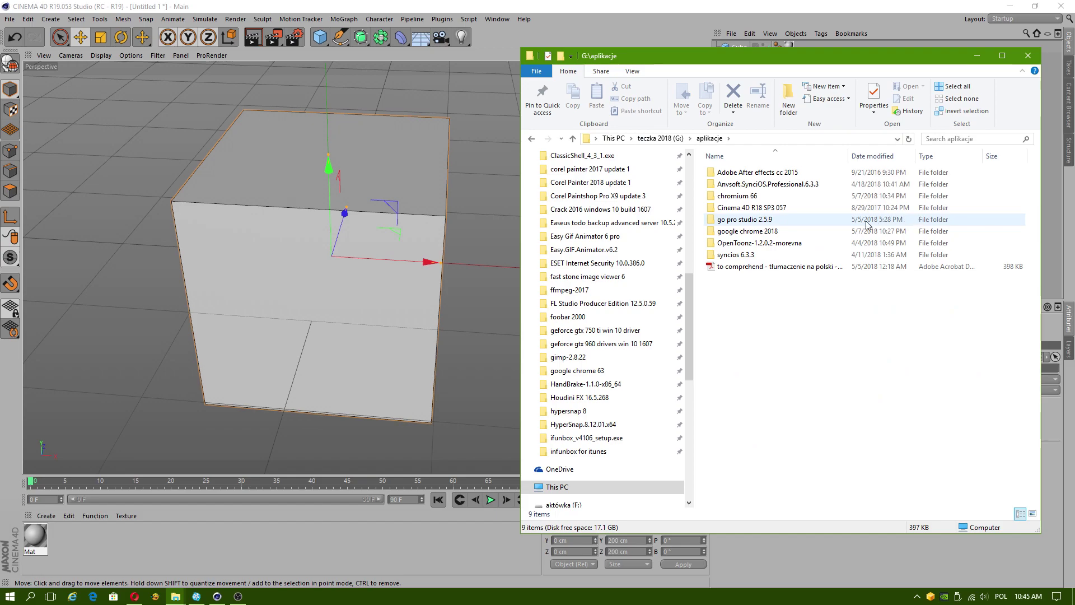
double_click(784, 210)
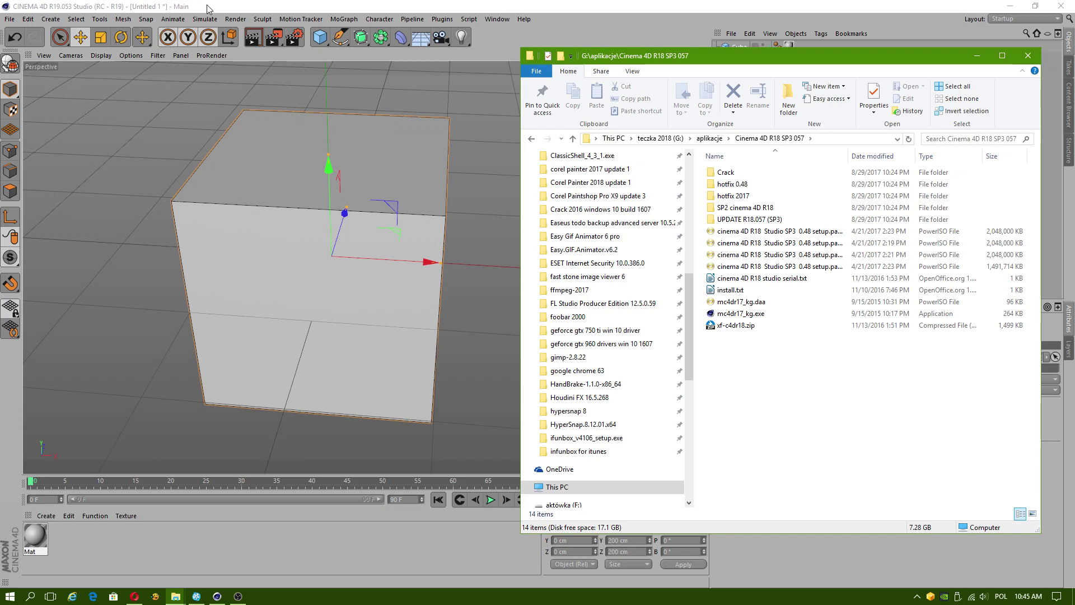
- Return to the Cinema 4D window and look at the About version information once more
left_click(232, 8)
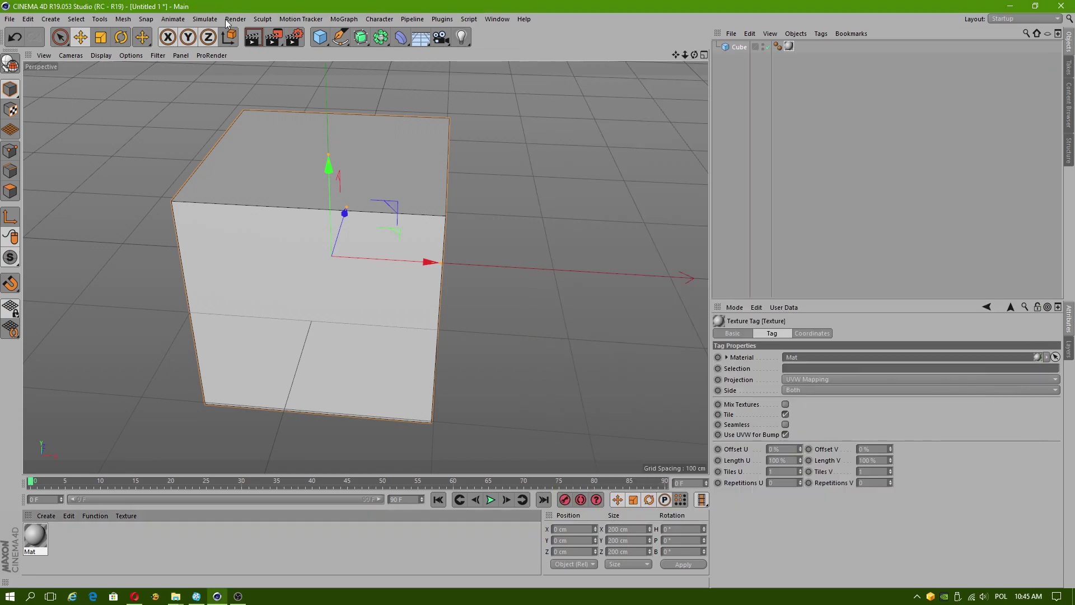
left_click(523, 19)
left_click(540, 121)
left_click(585, 254)
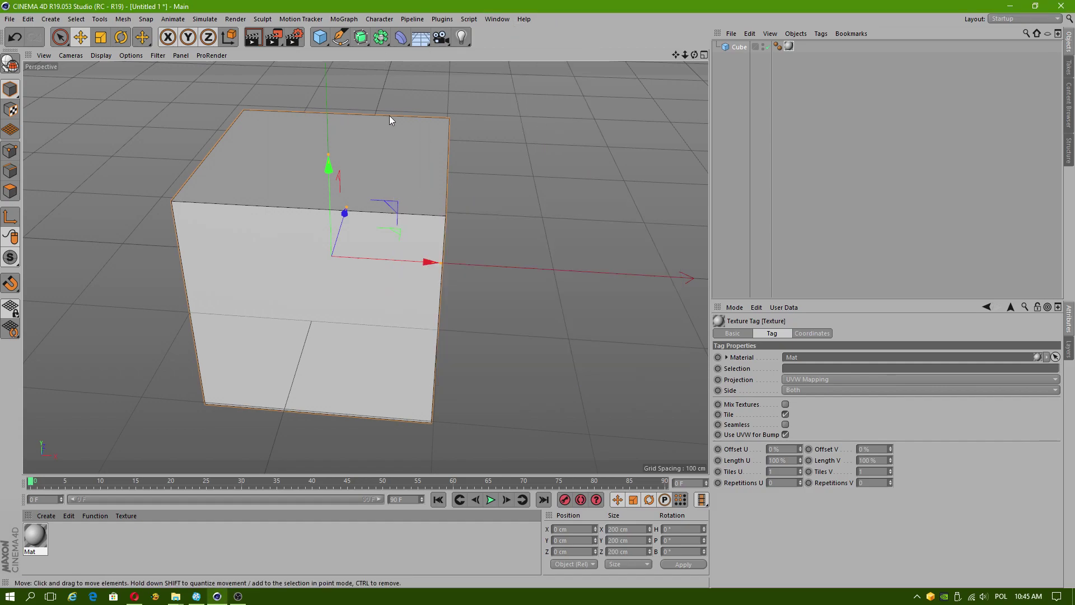
- Convert the parametric cube into an editable polygon object
left_click_drag(356, 230, 107, 185, "alt")
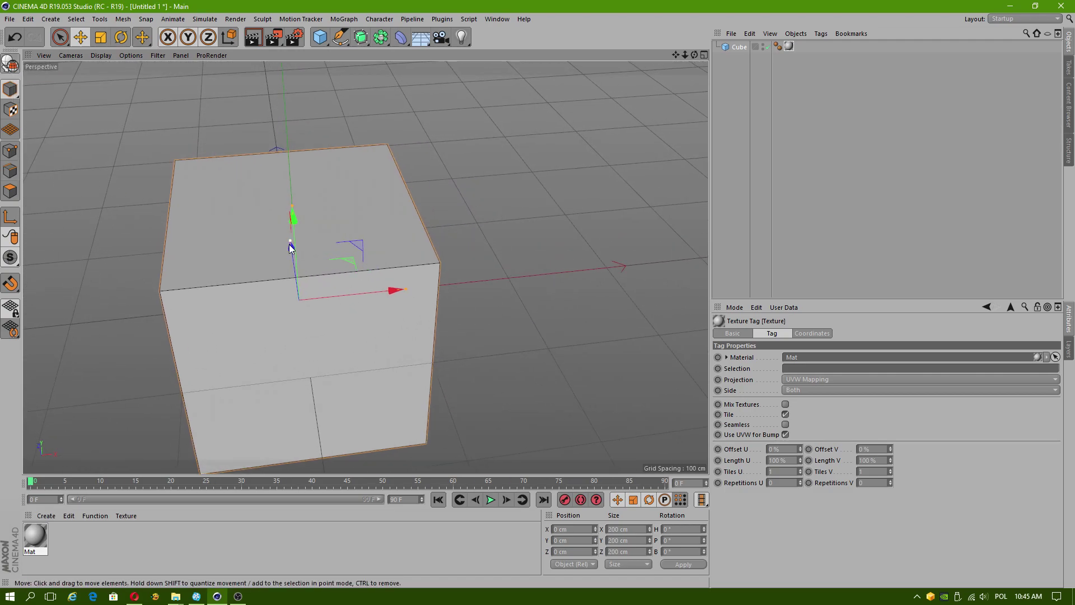
left_click_drag(290, 246, 404, 236, "alt")
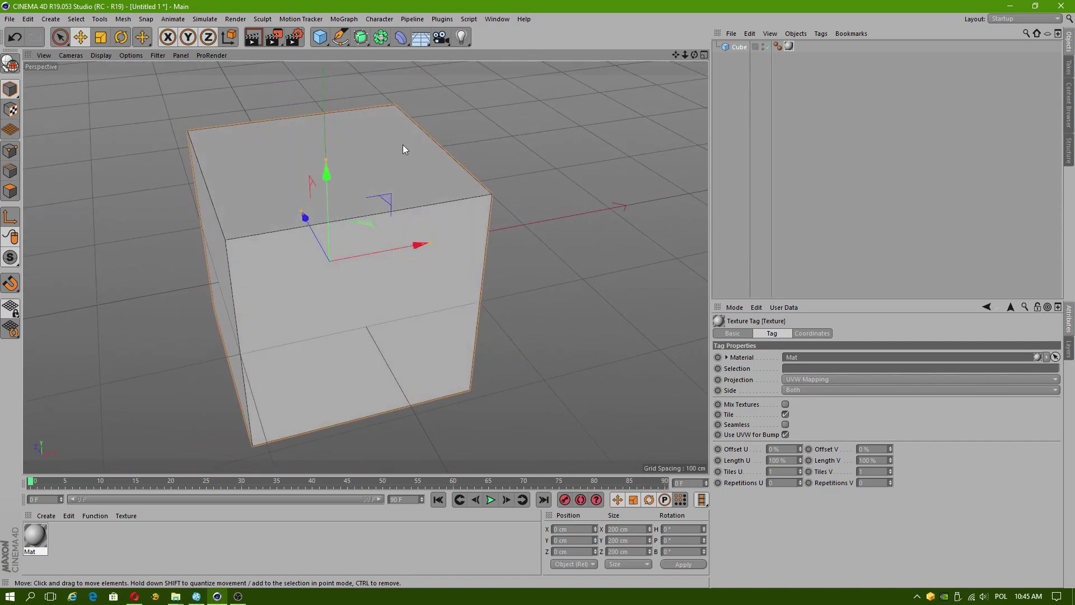
left_click(8, 64)
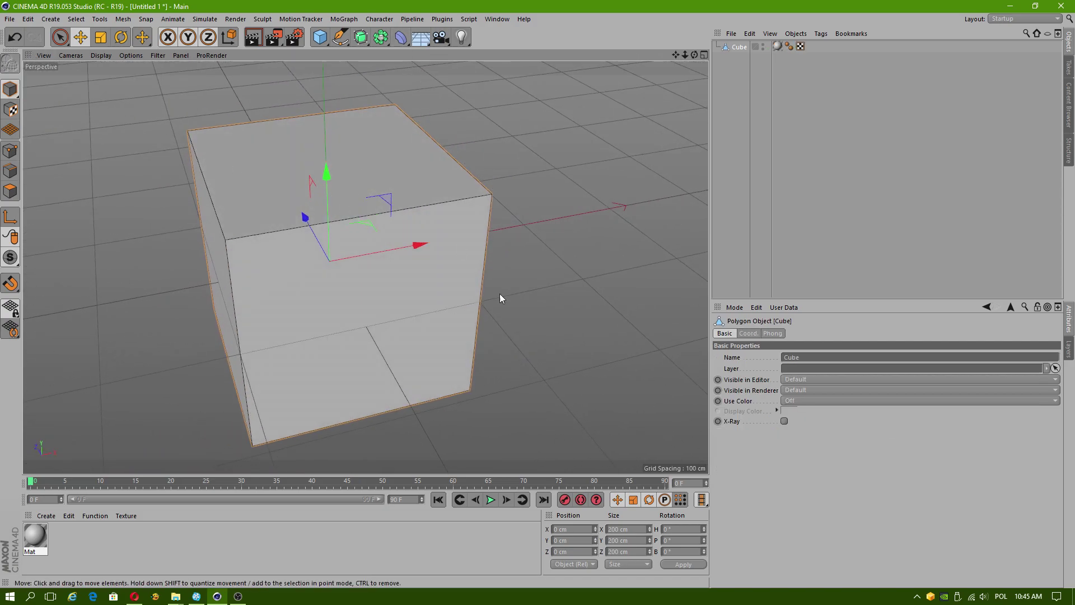
- In polygon mode, add two Loop/Path cuts across the cube's X direction, near its opposite side edges at about 2.9% and 96.7%
left_click_drag(305, 263, 103, 259, "alt")
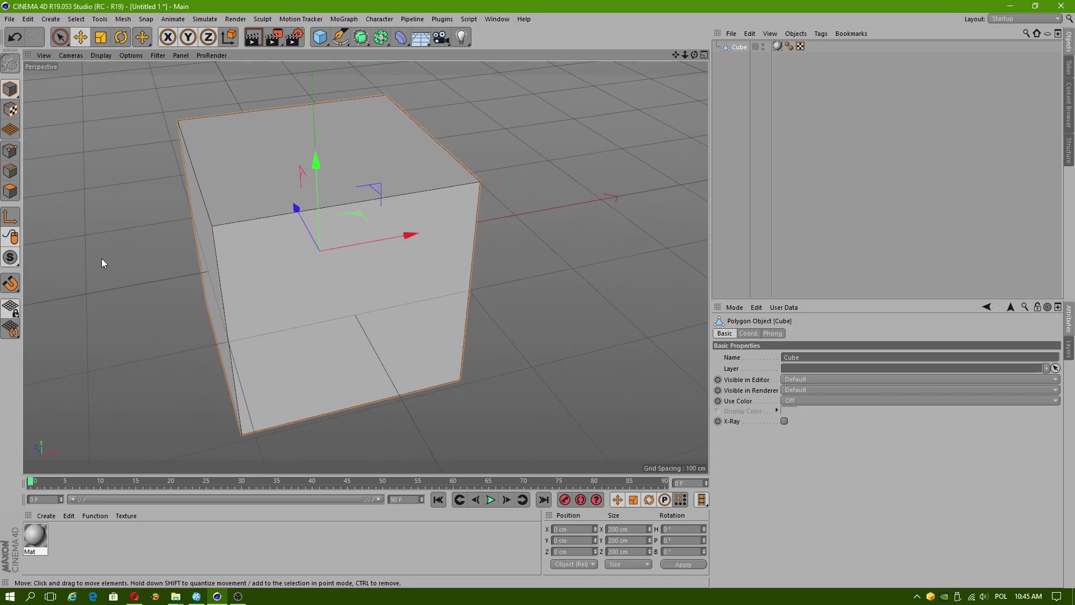
left_click(10, 191)
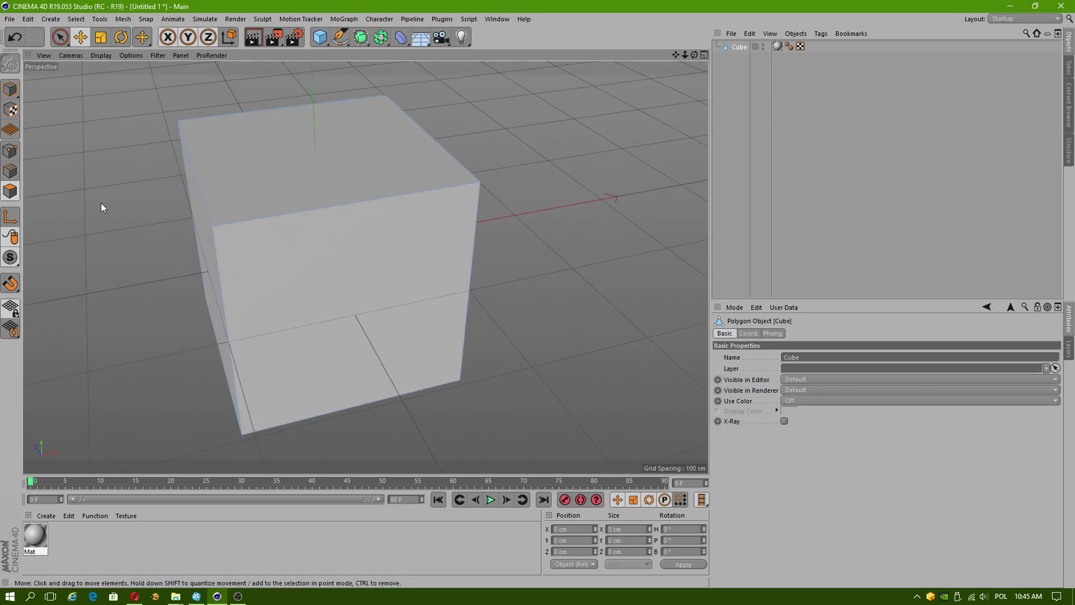
right_click(122, 180)
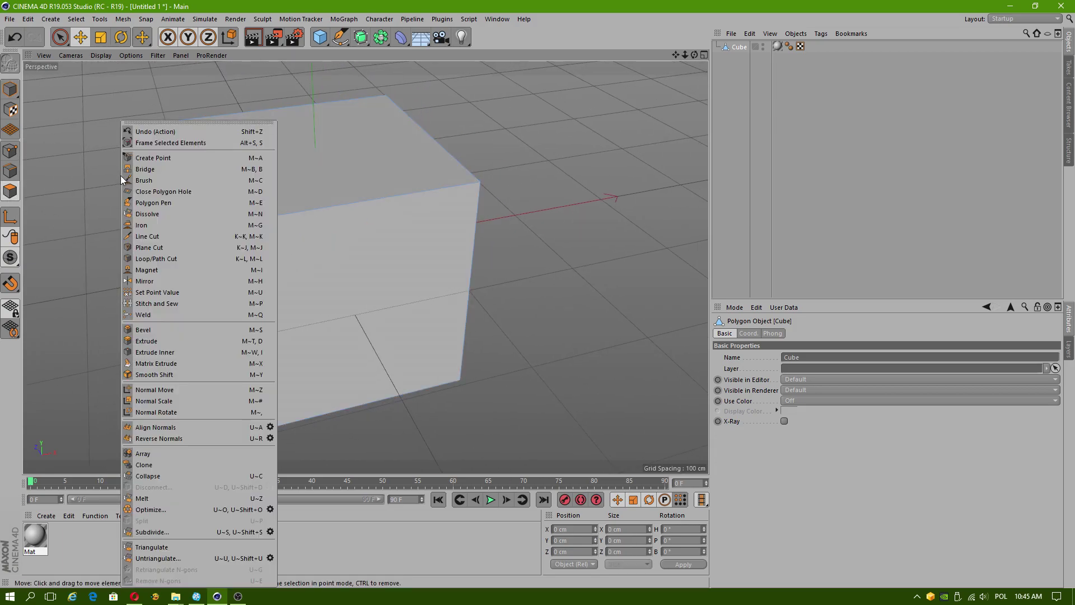
left_click(150, 259)
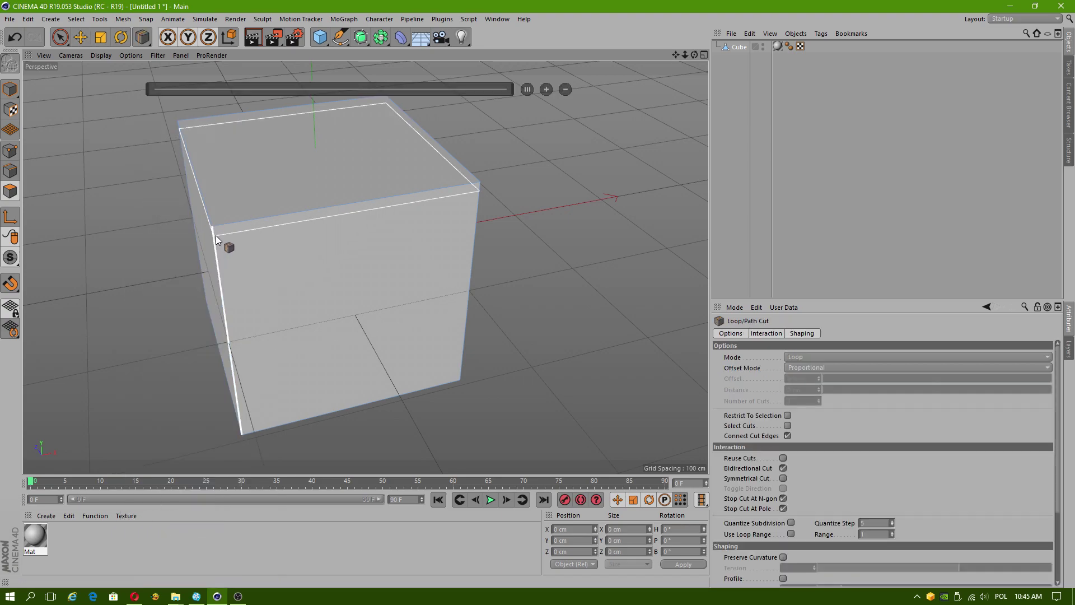
mouse_move(220, 226)
left_mouse_down()
mouse_move(428, 204)
mouse_move(473, 183)
left_mouse_up()
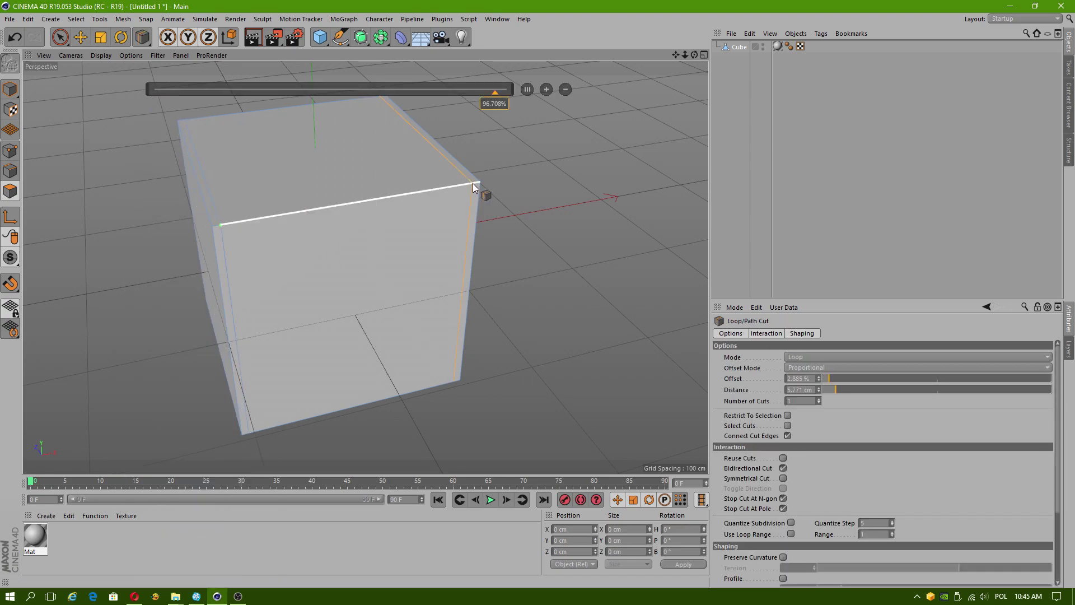
- Add two loop cuts across the cube's Z direction, one at about 5.2% near the front edge and one near the opposite edge
left_click_drag(391, 107, 253, 237, "alt")
left_click(251, 246)
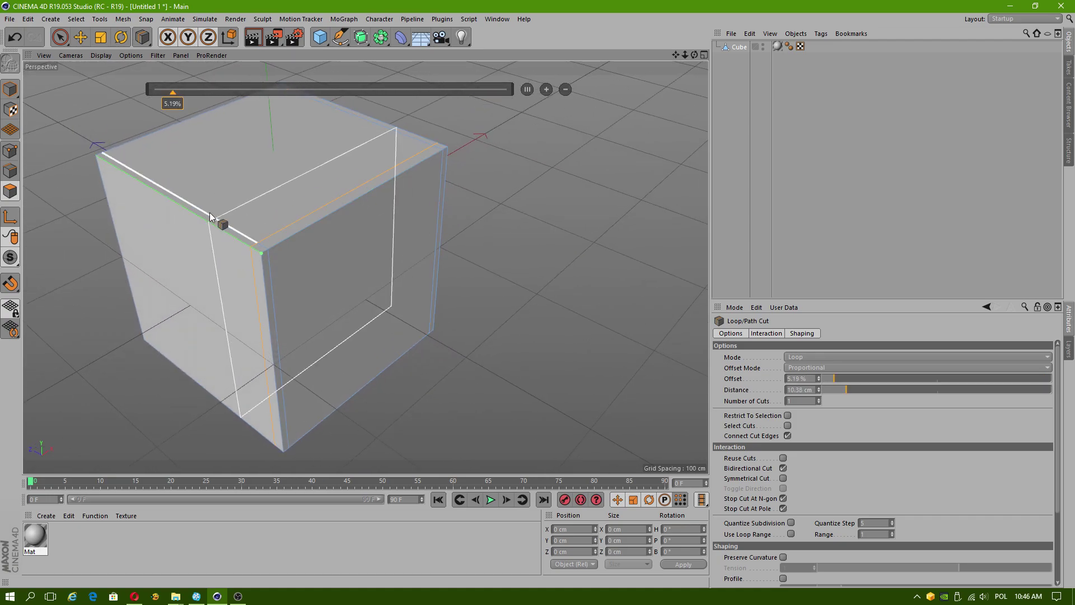
left_click(105, 159)
- Add horizontal loop cuts near the cube's top at about 5.8% and near its base at about 93%, and switch to the Move tool
left_click(262, 268)
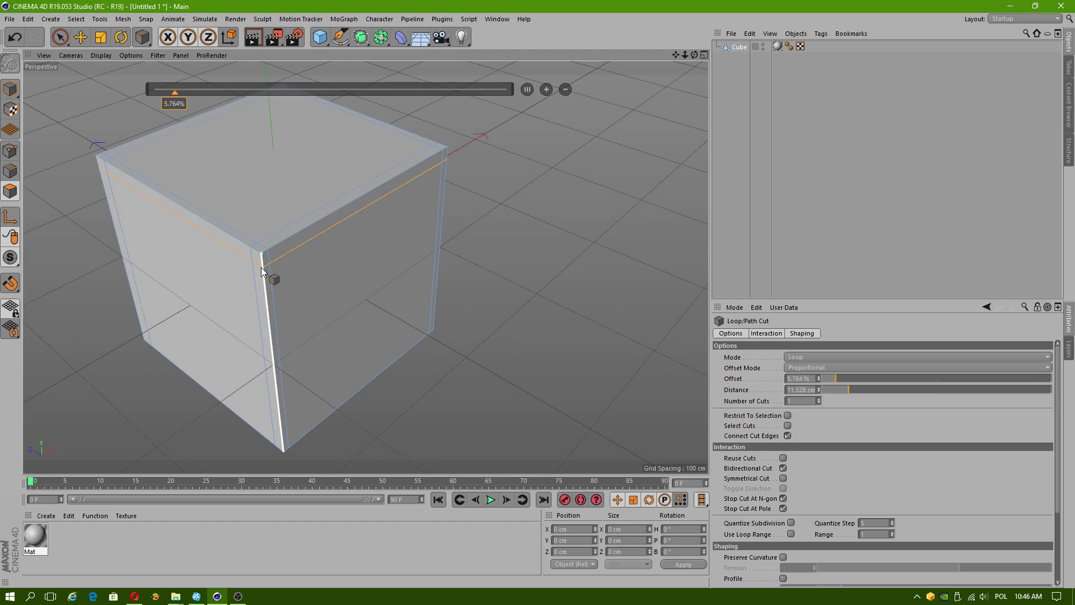
left_click(287, 443)
left_click_drag(288, 443, 122, 186, "alt")
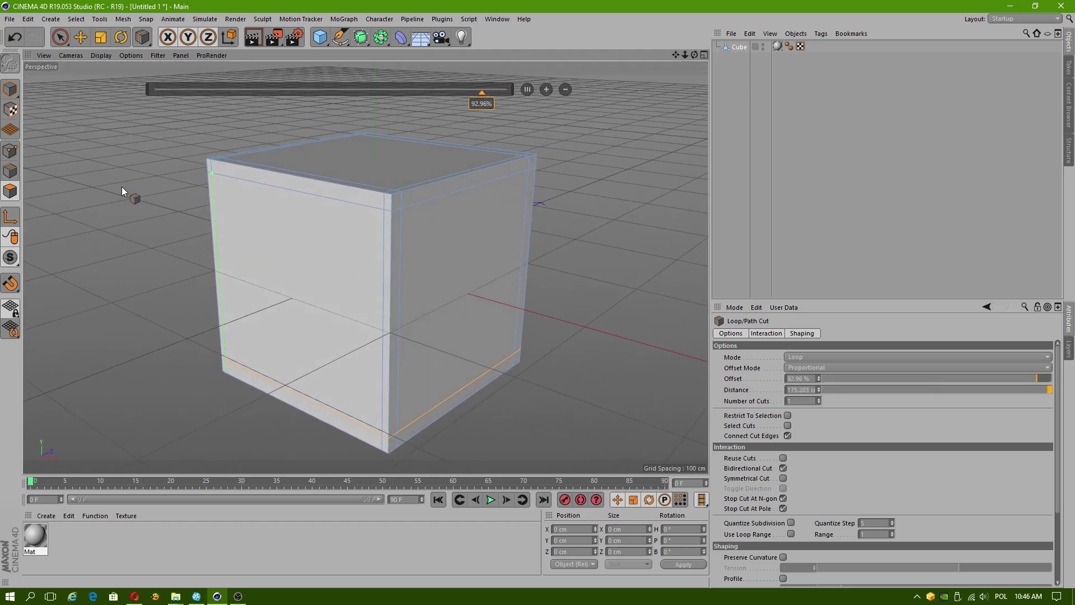
left_click(81, 37)
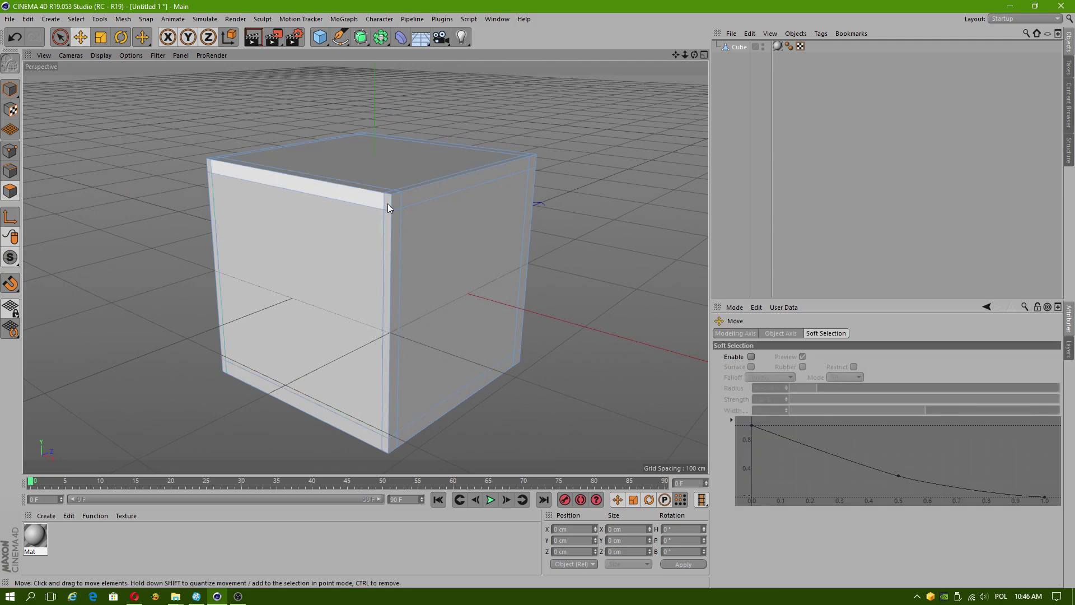
- Select all the cube's polygons and apply Subdivide with one subdivision, Smooth Subdivision enabled and a maximum angle of 180°
left_click_drag(113, 193, 305, 173, "alt")
key("ctrl+a")
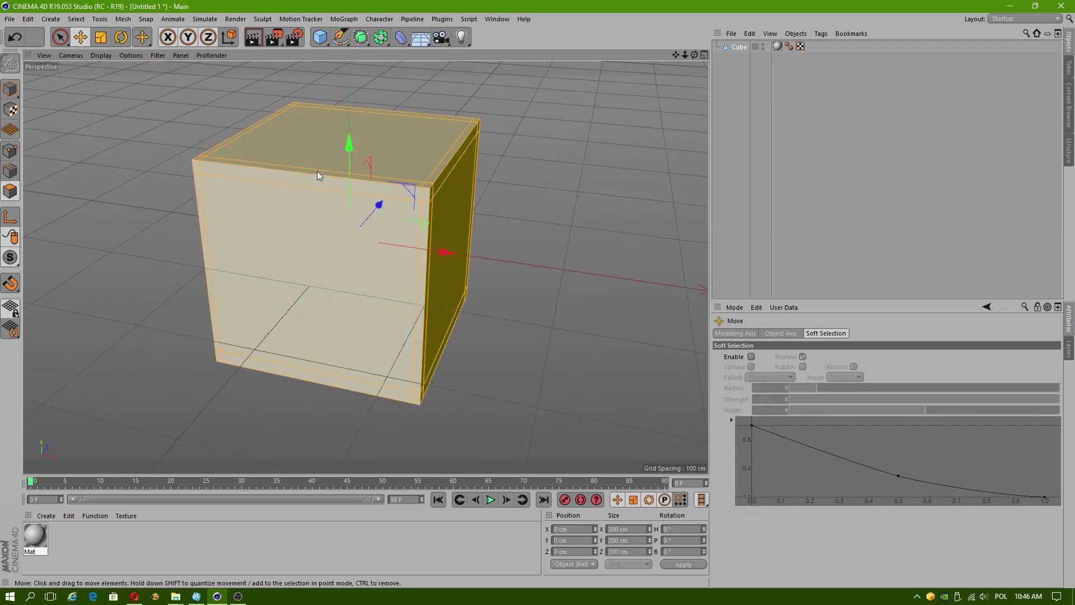
left_click(122, 20)
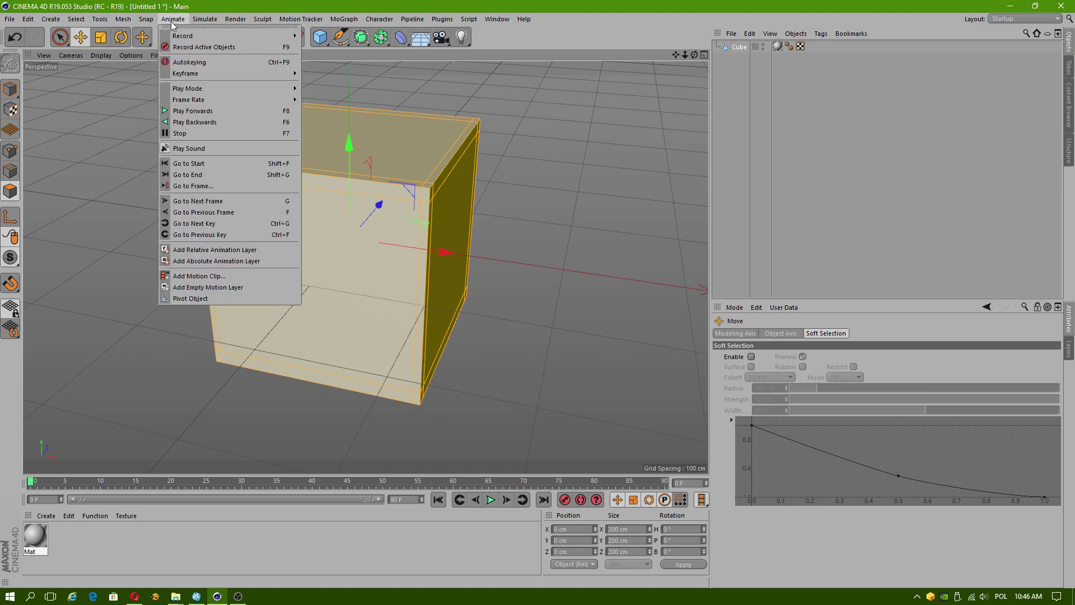
left_click(364, 100)
right_click(405, 92)
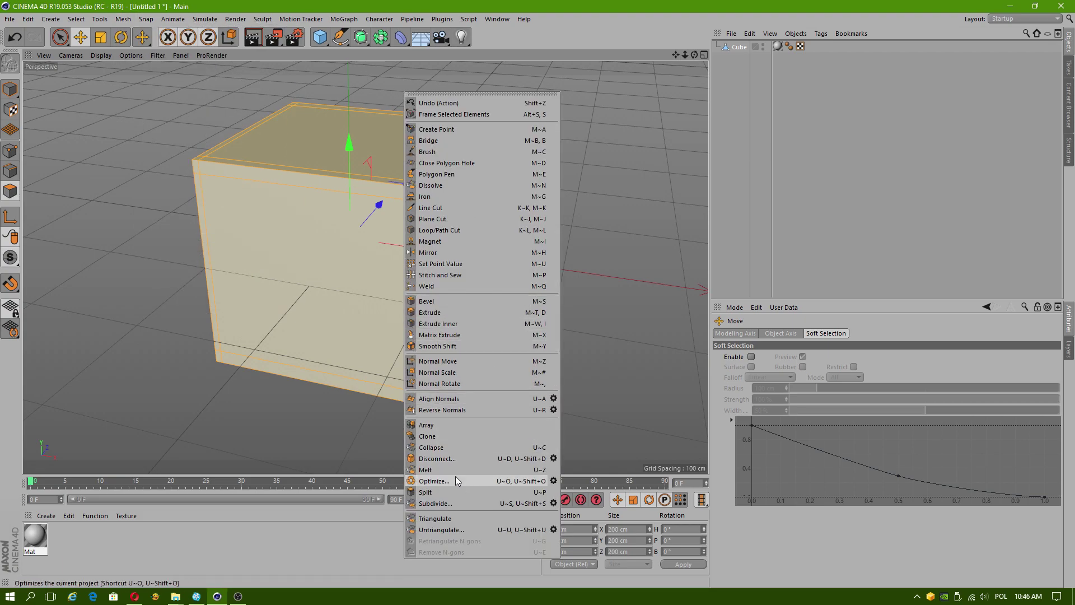
left_click(542, 504)
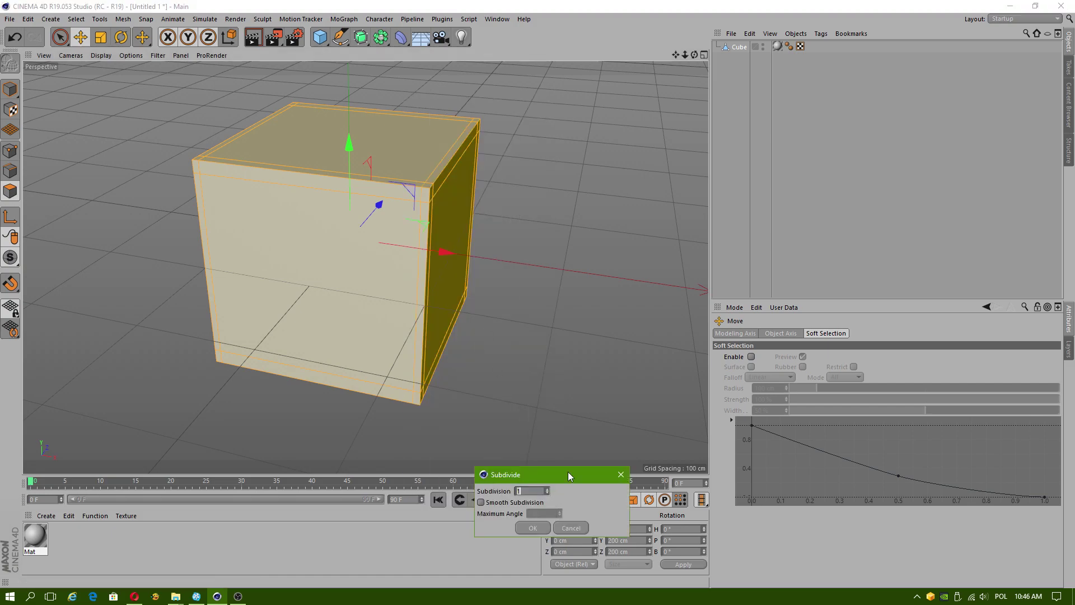
left_click(481, 503)
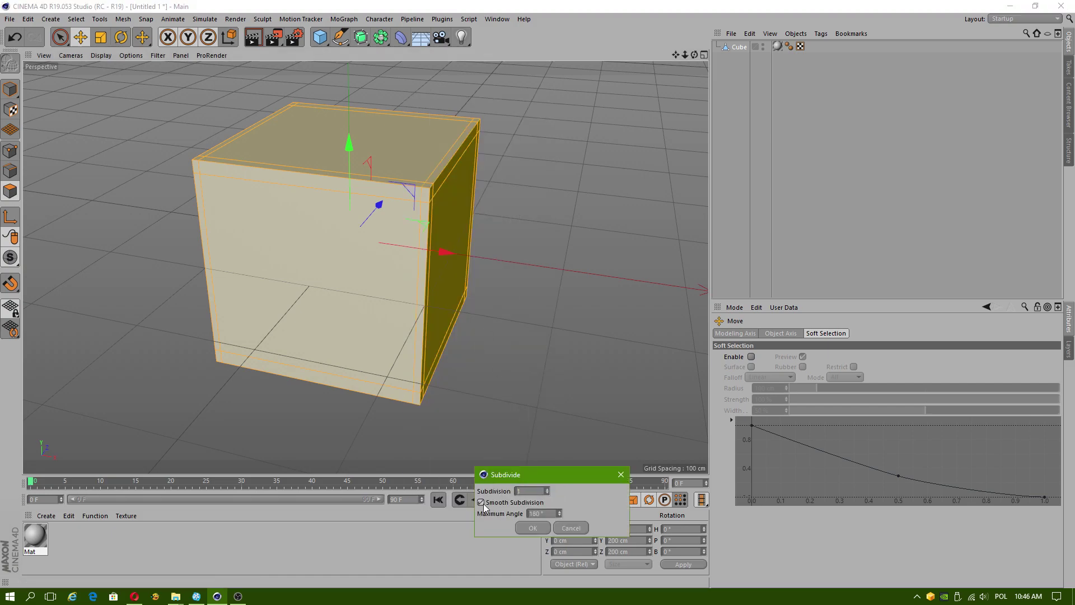
left_click(527, 531)
- Reselect all the cube's polygons and apply a second smooth Subdivide with one subdivision and a maximum angle of 180°
left_click_drag(363, 259, 288, 290, "alt")
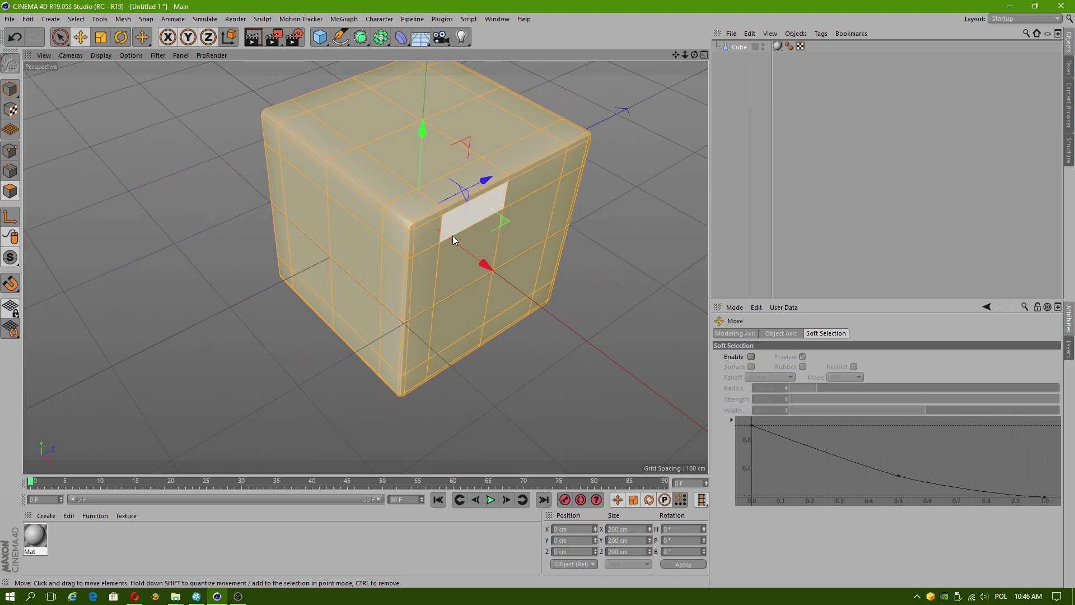
right_click_drag(452, 235, 519, 240, "alt")
middle_click_drag(520, 240, 426, 425, "alt")
left_click(621, 266)
right_click_drag(609, 356, 546, 334, "alt")
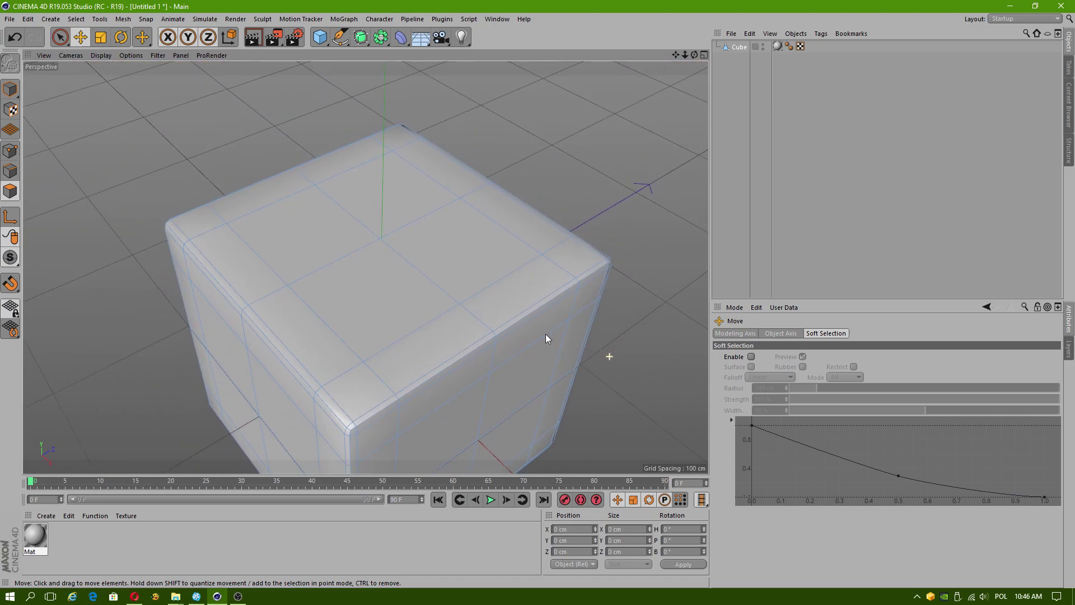
left_click(428, 294)
key("ctrl+a")
right_click(276, 207)
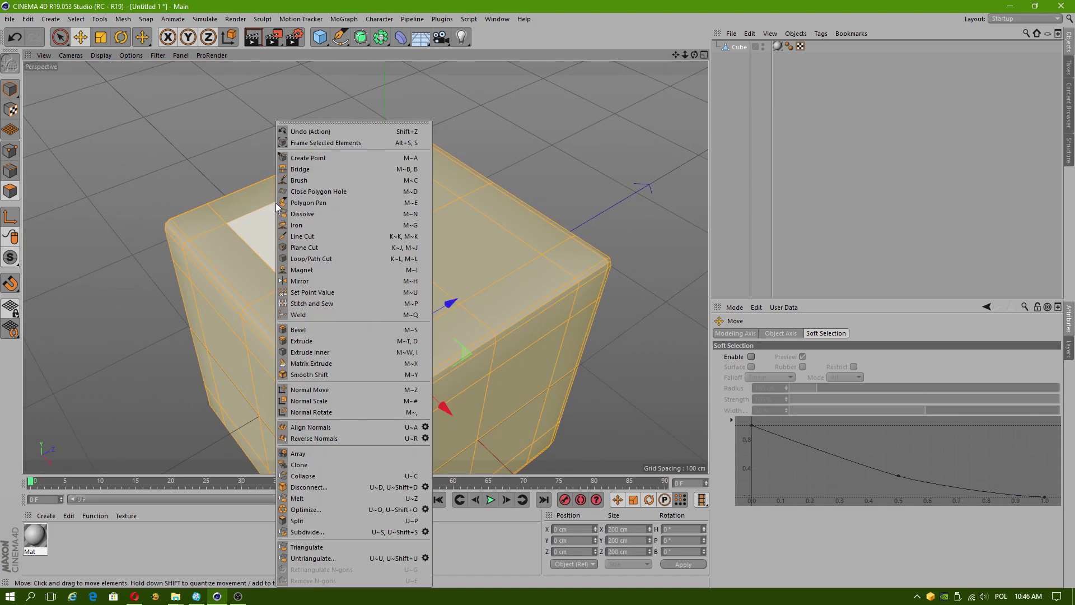
left_click(428, 533)
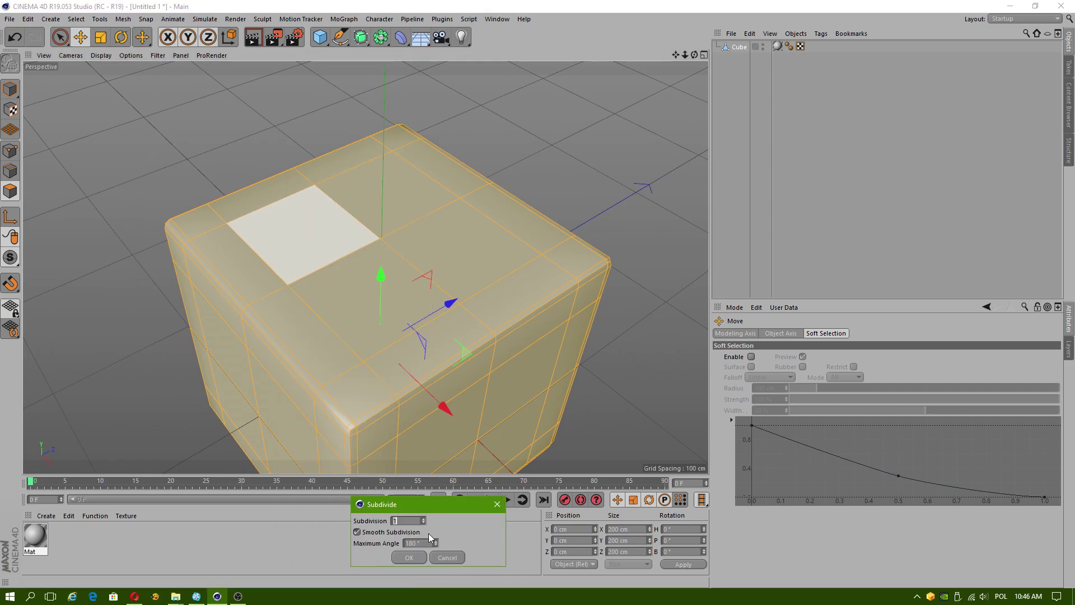
left_click(409, 558)
- Select six polygons in one row across the cube's top face, as two groups of three with a gap between them
left_click_drag(461, 381, 464, 377, "alt")
left_click_drag(465, 129, 460, 261, "alt")
middle_click_drag(459, 257, 418, 270, "alt")
left_click(335, 173)
right_click(383, 220)
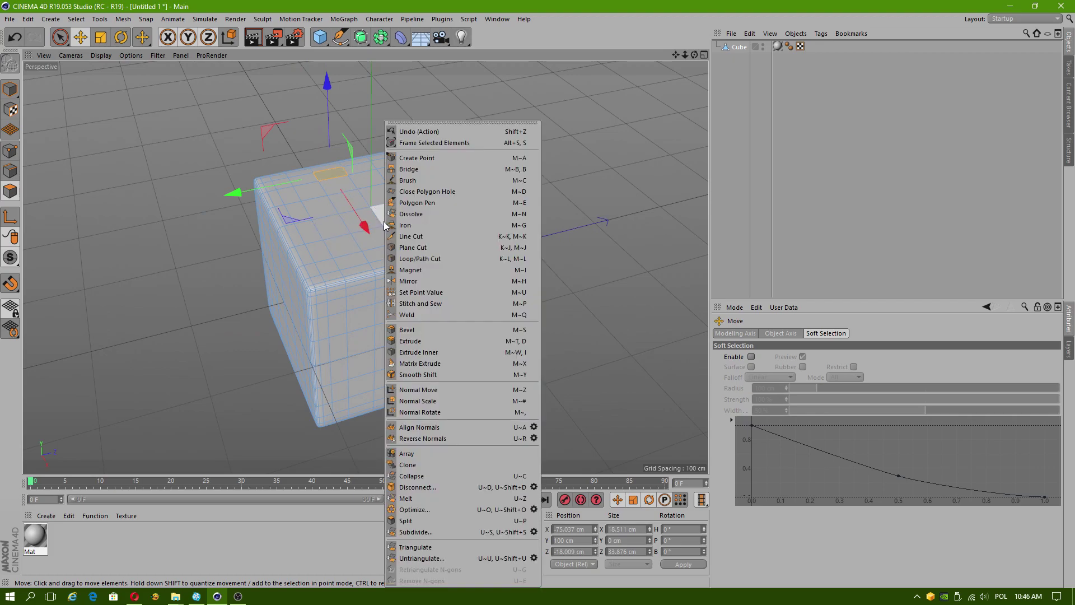
left_click(378, 226)
scroll(331, 203, "up", 3)
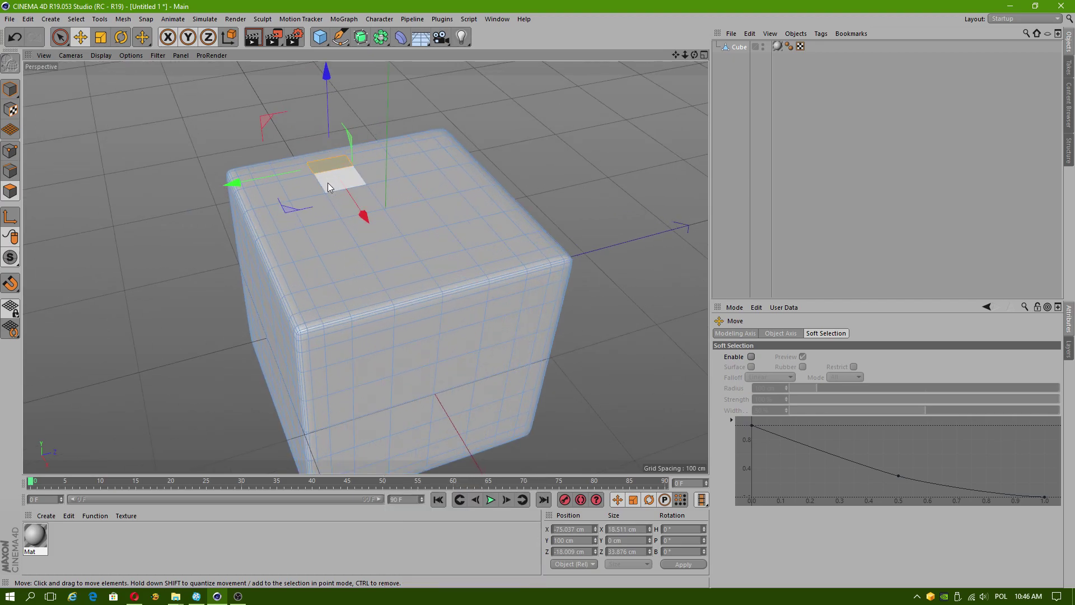
left_click(328, 183, "shift")
left_click(349, 211, "shift")
left_click(395, 266, "shift")
left_click(404, 280, "shift")
left_click(410, 288, "shift")
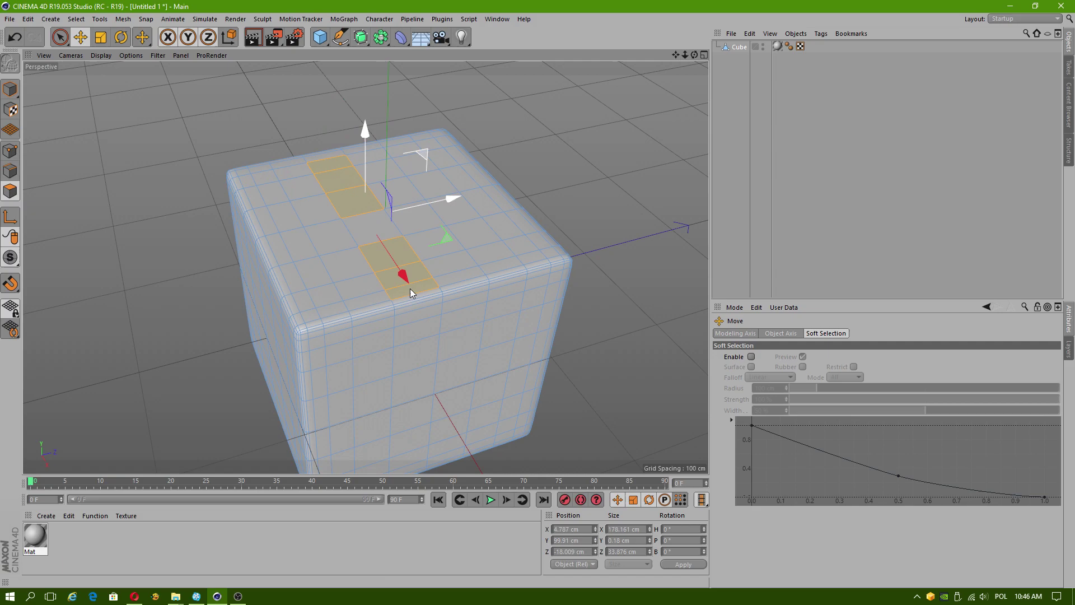
- Extrude the two selected polygon groups upward in four stages, forming towers whose tops stand at about 276 cm
right_click(351, 204)
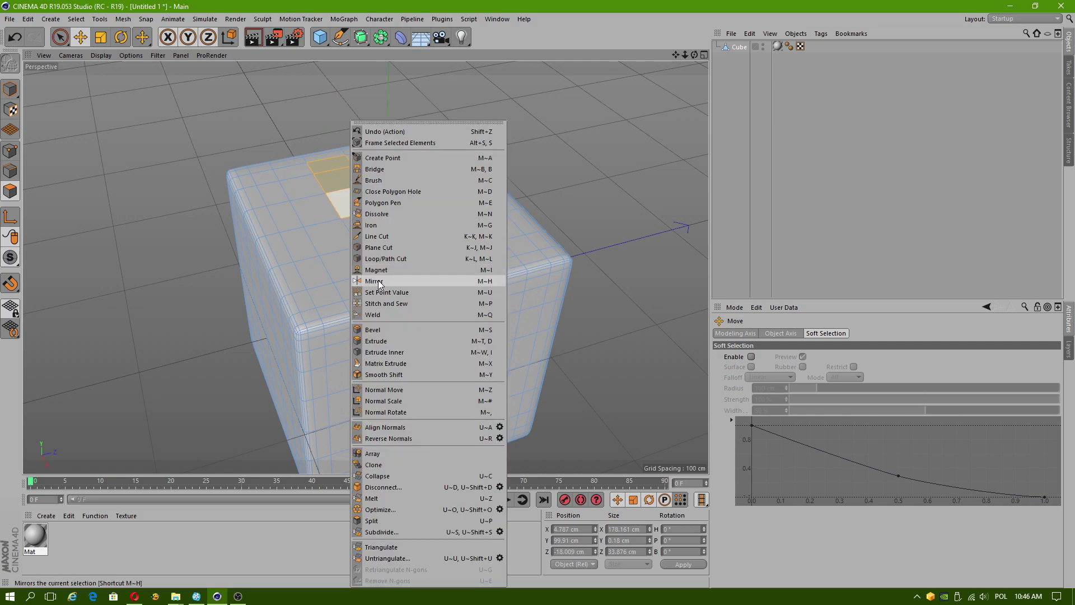
left_click(372, 341)
left_click_drag(350, 207, 311, 193)
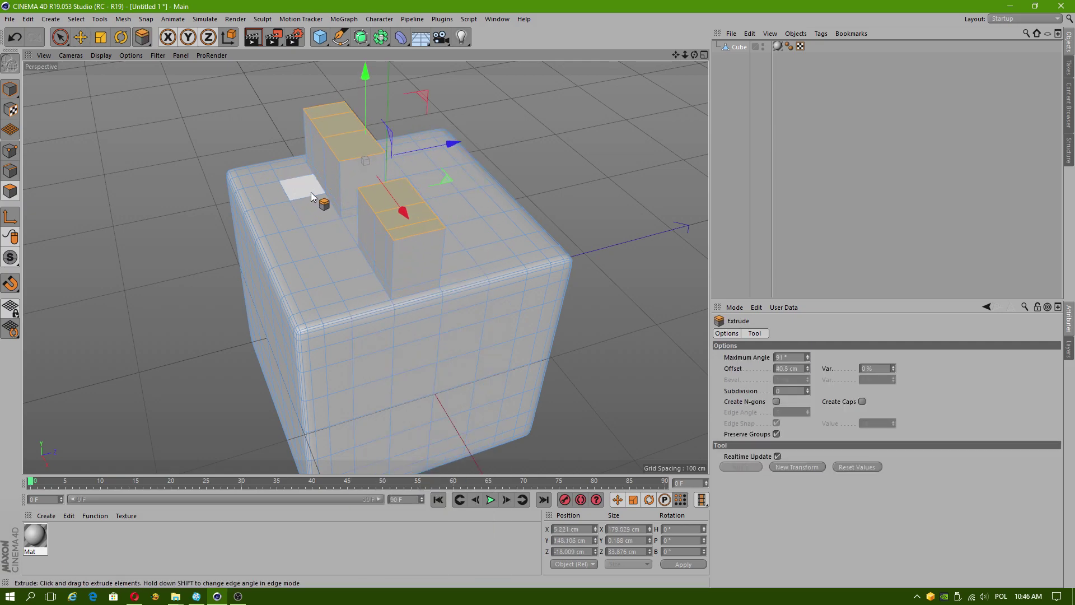
left_click_drag(358, 147, 328, 149)
middle_click_drag(330, 146, 337, 283, "alt")
left_click_drag(379, 245, 347, 226)
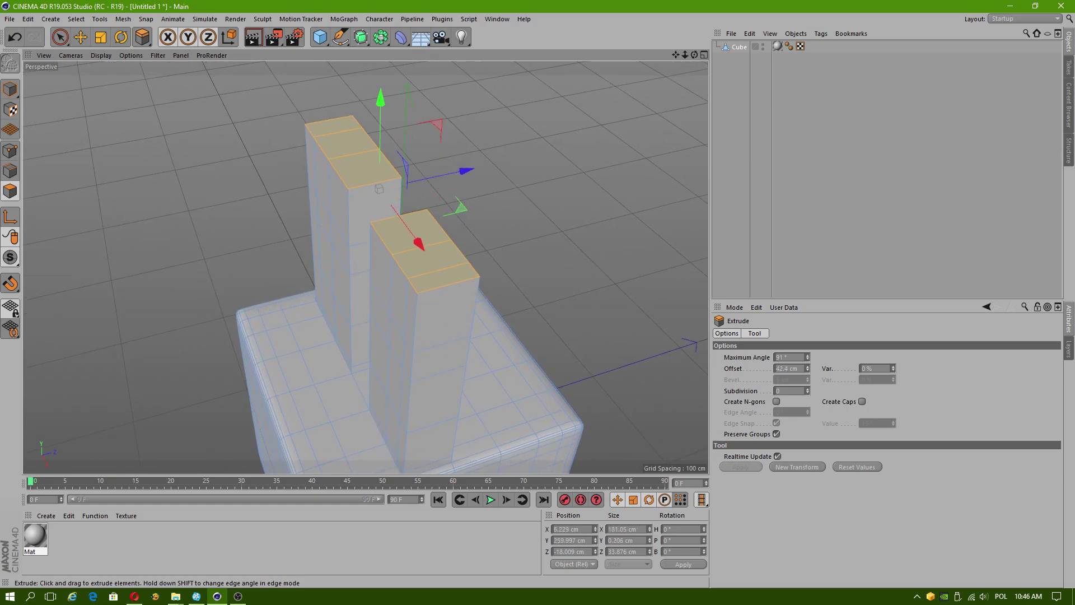
left_click_drag(368, 185, 358, 185)
mouse_move(305, 300)
left_mouse_down("alt")
mouse_move(305, 320)
mouse_move(305, 304)
left_mouse_up("alt")
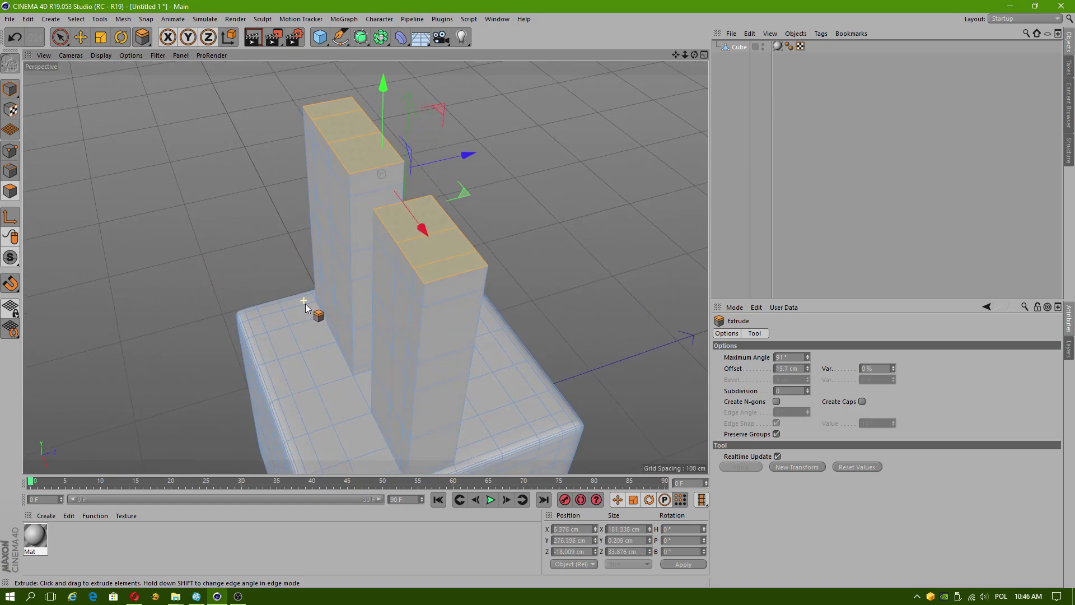
- Deselect the tower tops and add two loop cuts running over both towers near their long edges, the first at about 10.5%
left_click(82, 37)
middle_click_drag(250, 233, 224, 224, "alt")
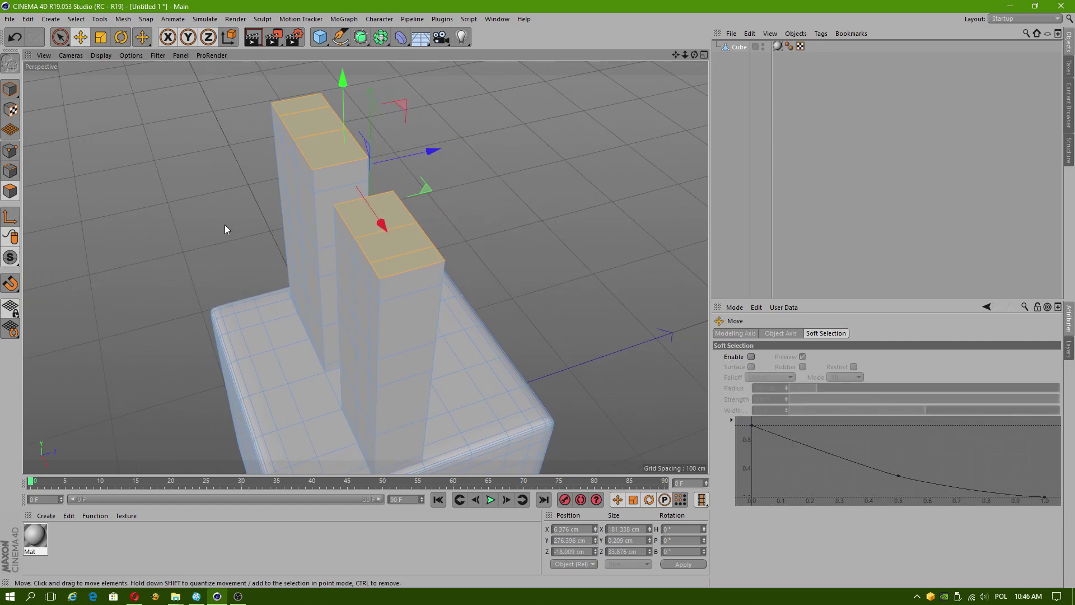
left_click(212, 163)
right_click(210, 159)
left_click(258, 260)
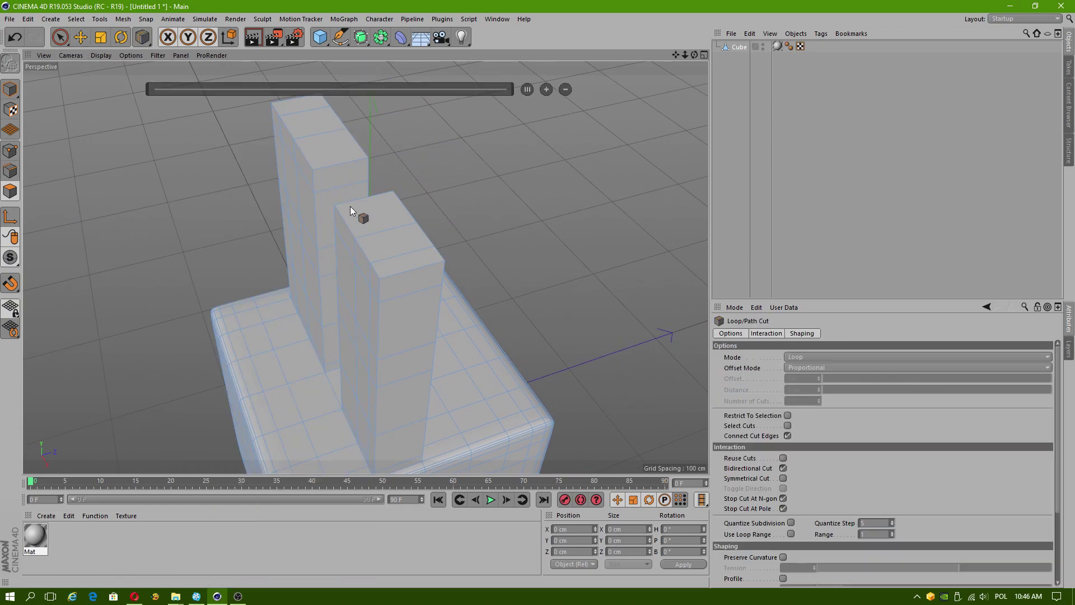
left_click(320, 171)
left_click(361, 160)
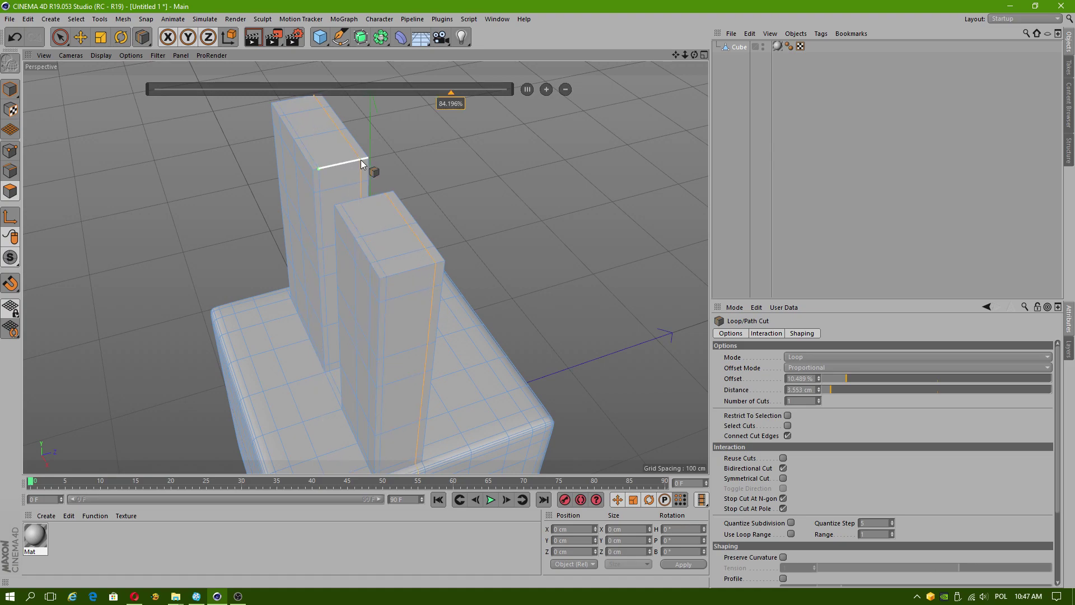
- Add loop cuts across the towers near their ends and just below their tops, and switch to Model mode with the Move tool
left_click_drag(311, 163, 275, 108)
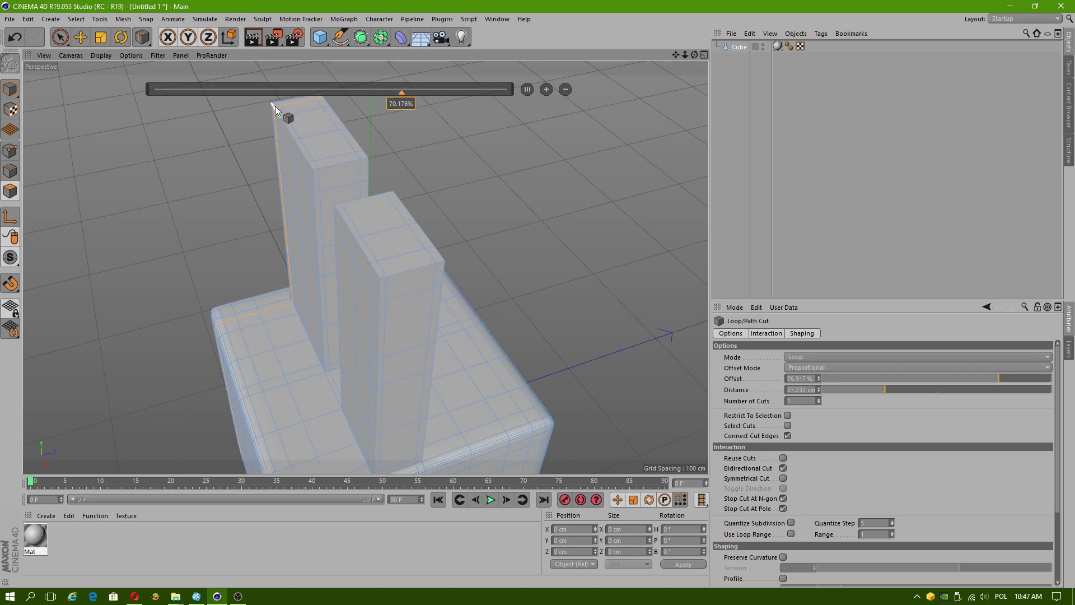
left_click(343, 207)
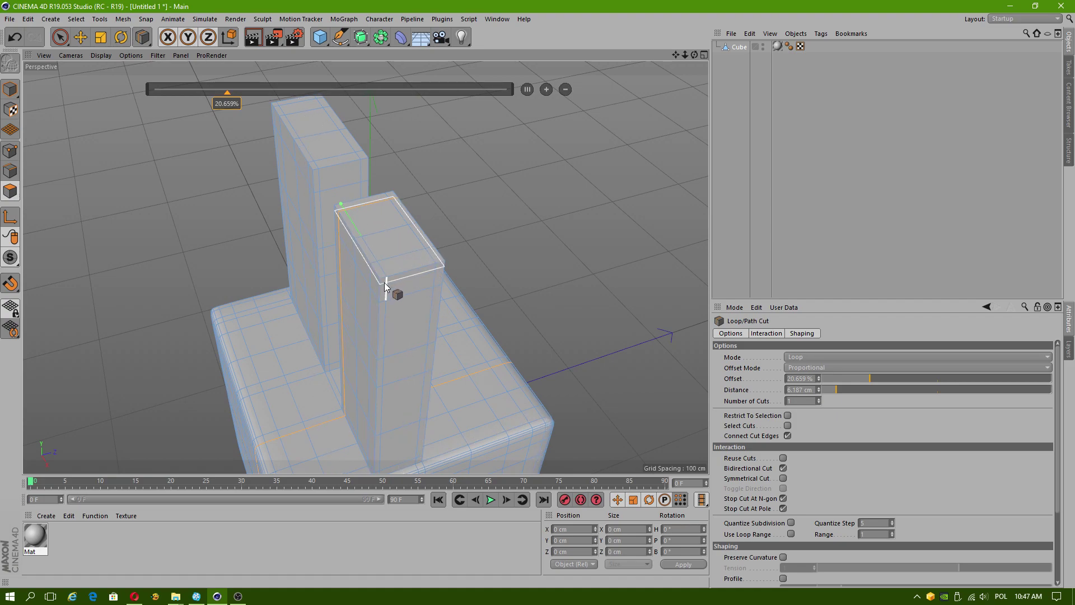
left_click(318, 176)
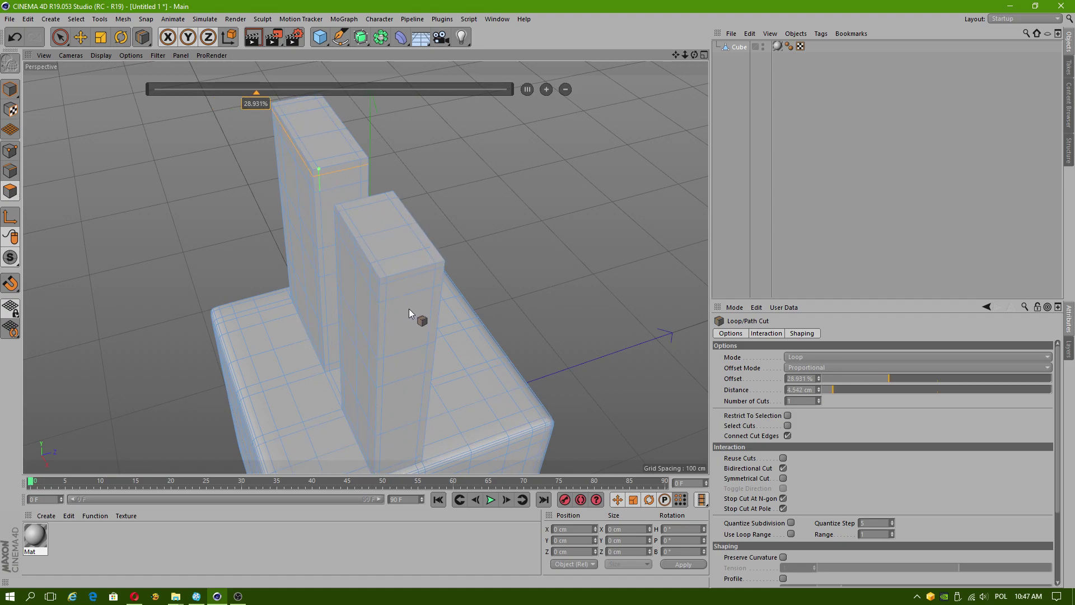
scroll(408, 308, "down", 3)
left_click_drag(373, 296, 334, 211, "alt")
left_click(10, 88)
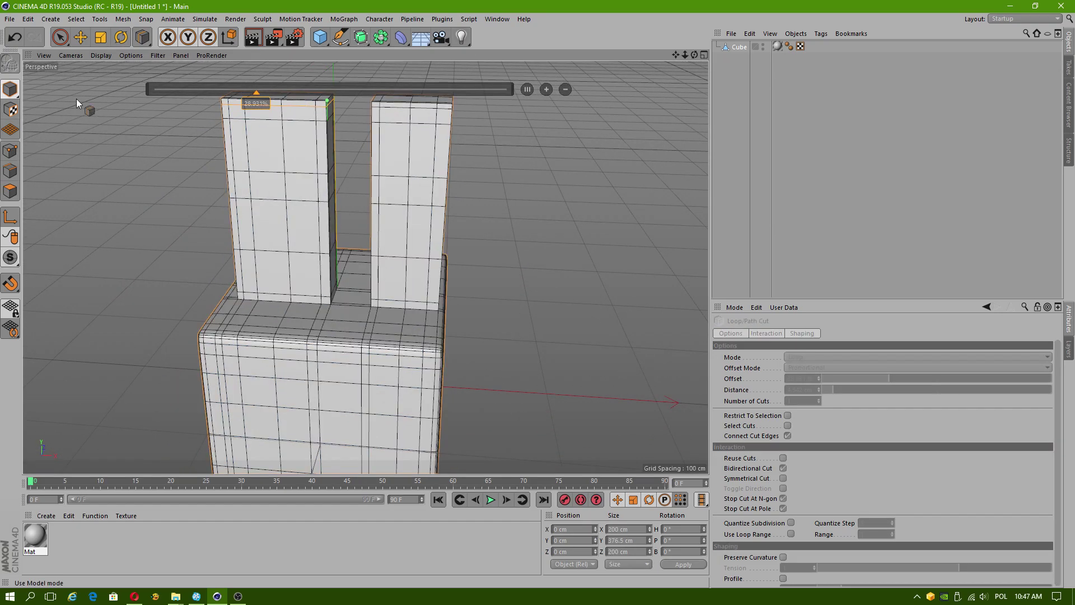
left_click_drag(283, 246, 339, 234, "alt")
left_click(82, 37)
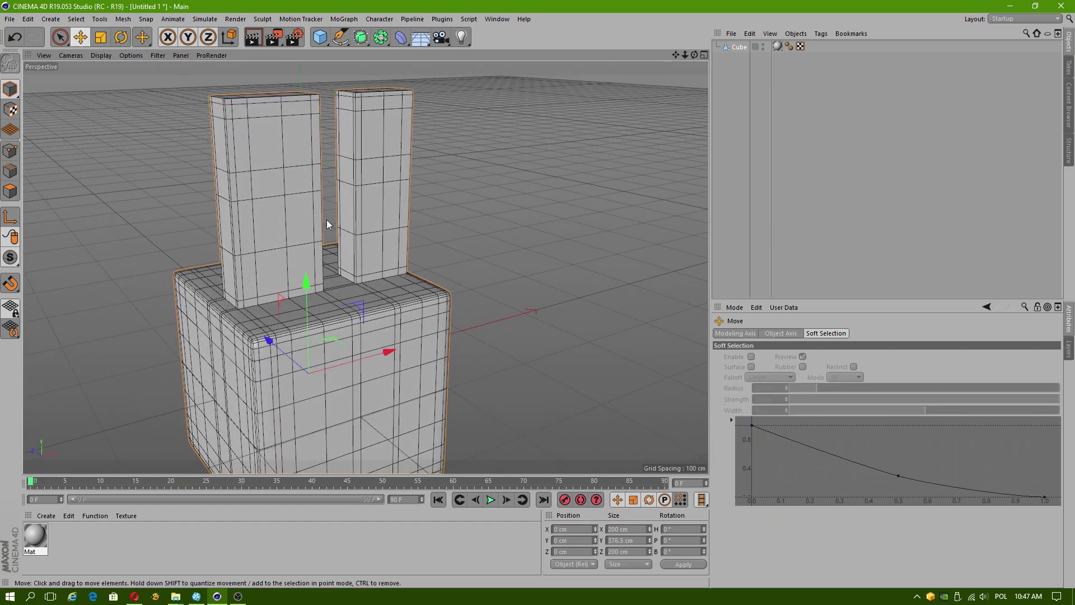
- Try different angles up to 180° in the cube's Phong tag, and settle on a Phong Angle of about 90°
left_click_drag(359, 274, 302, 279, "alt")
right_click_drag(303, 278, 351, 237, "alt")
middle_click_drag(350, 237, 311, 327, "alt")
left_click_drag(311, 327, 253, 324, "alt")
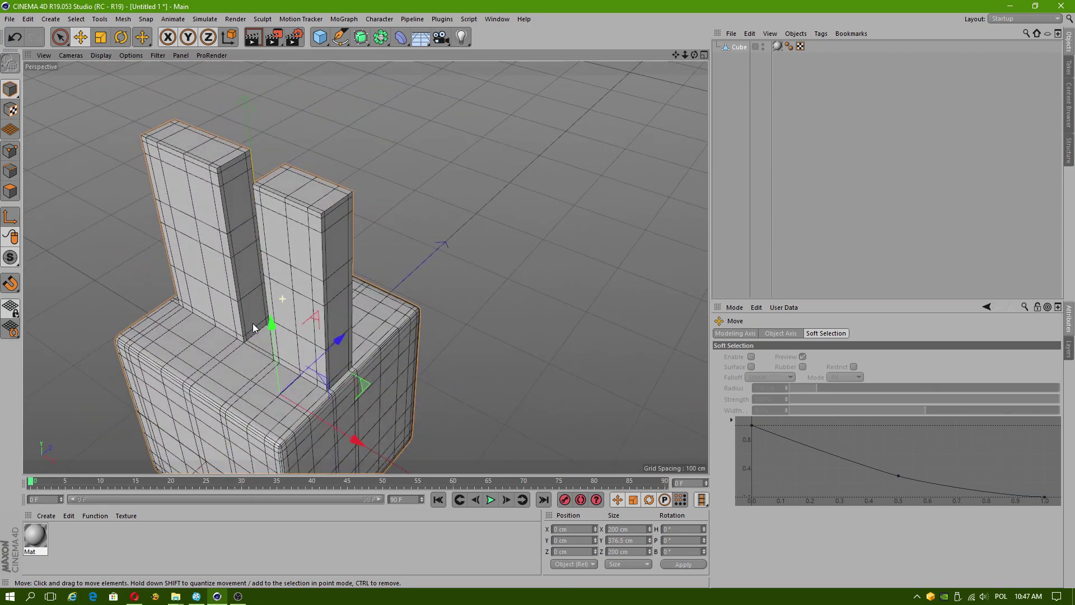
right_click_drag(196, 204, 258, 221, "alt")
left_click_drag(257, 216, 266, 220, "alt")
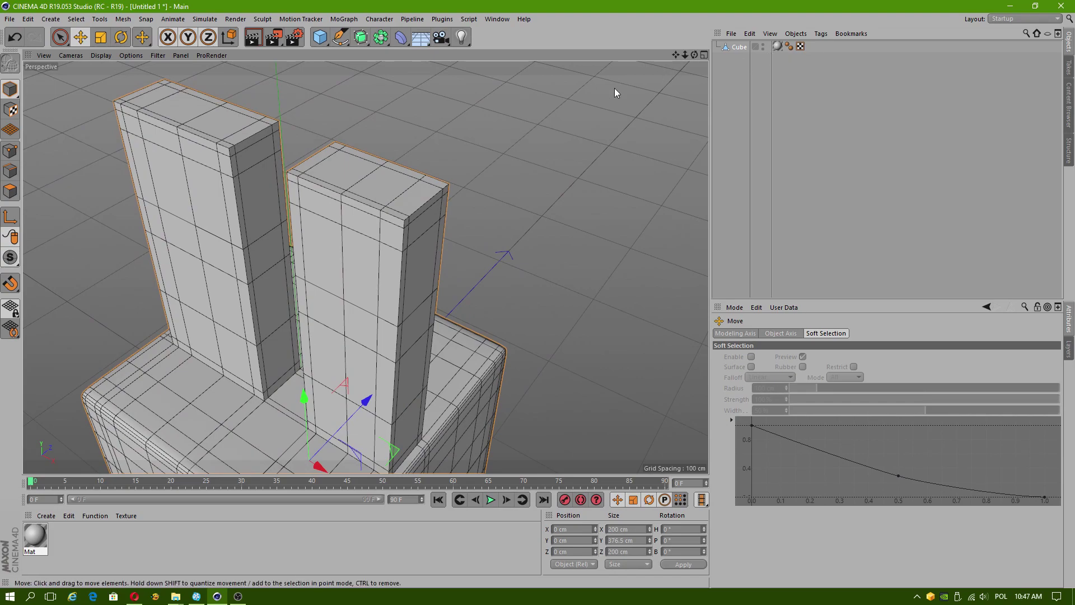
left_click(789, 46)
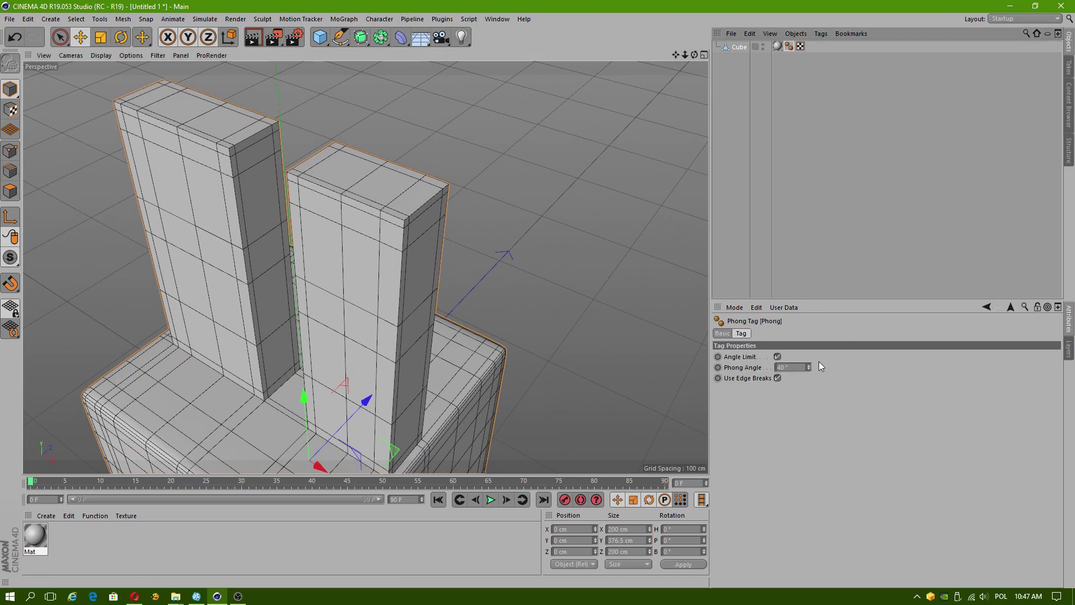
mouse_move(807, 366)
left_mouse_down()
mouse_move(808, 347)
mouse_move(809, 378)
left_mouse_up()
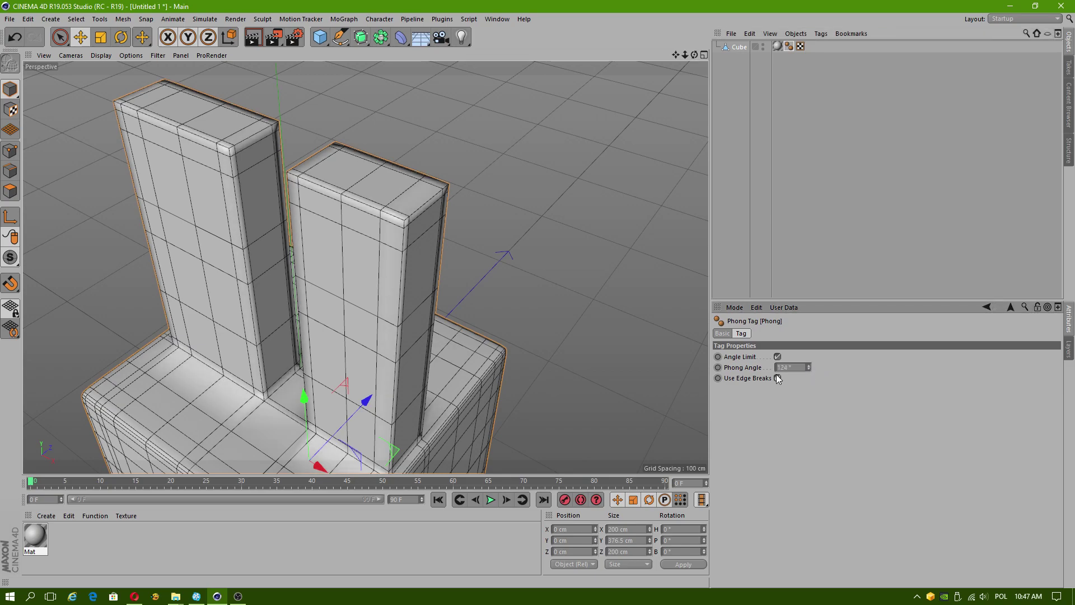
left_click(778, 357)
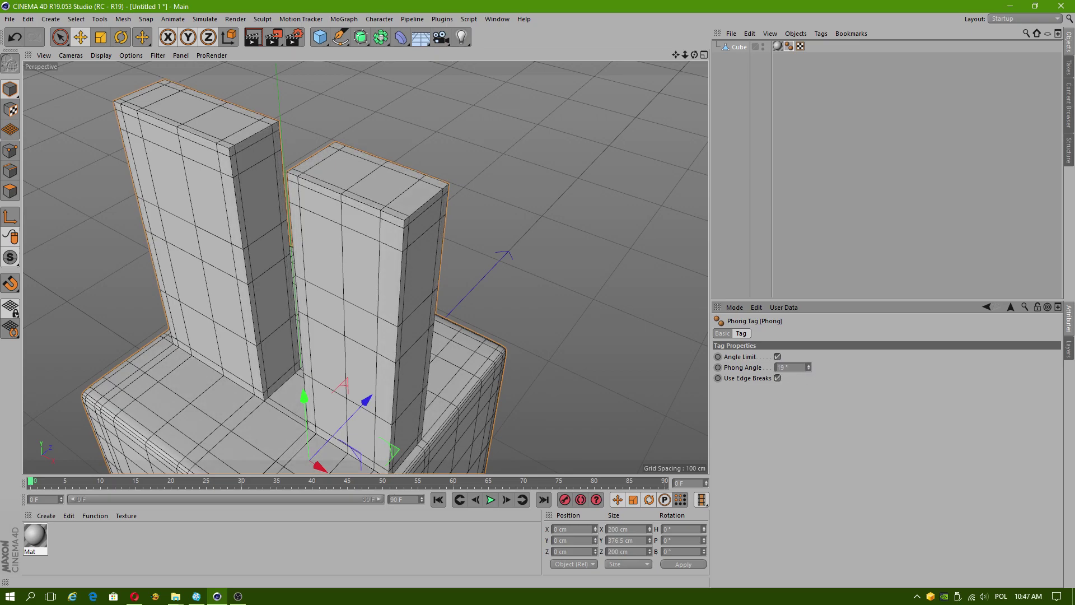
left_click_drag(808, 368, 808, 280)
mouse_move(385, 350)
left_mouse_down("alt")
mouse_move(477, 294)
mouse_move(473, 381)
mouse_move(400, 354)
mouse_move(481, 192)
mouse_move(550, 237)
mouse_move(511, 232)
mouse_move(334, 446)
mouse_move(291, 405)
mouse_move(532, 377)
left_mouse_up("alt")
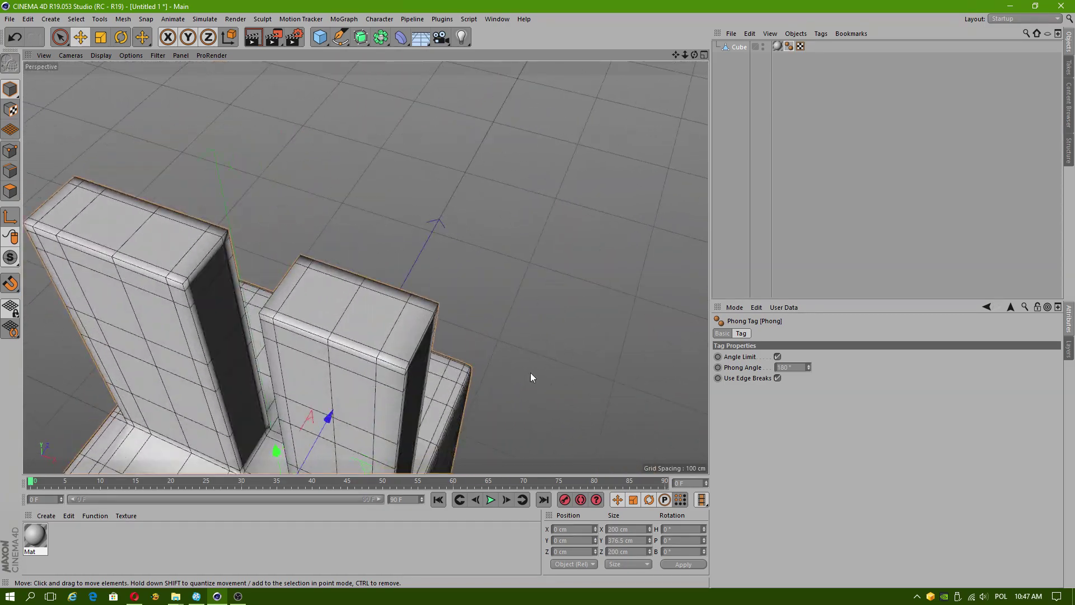
left_click_drag(808, 367, 809, 381)
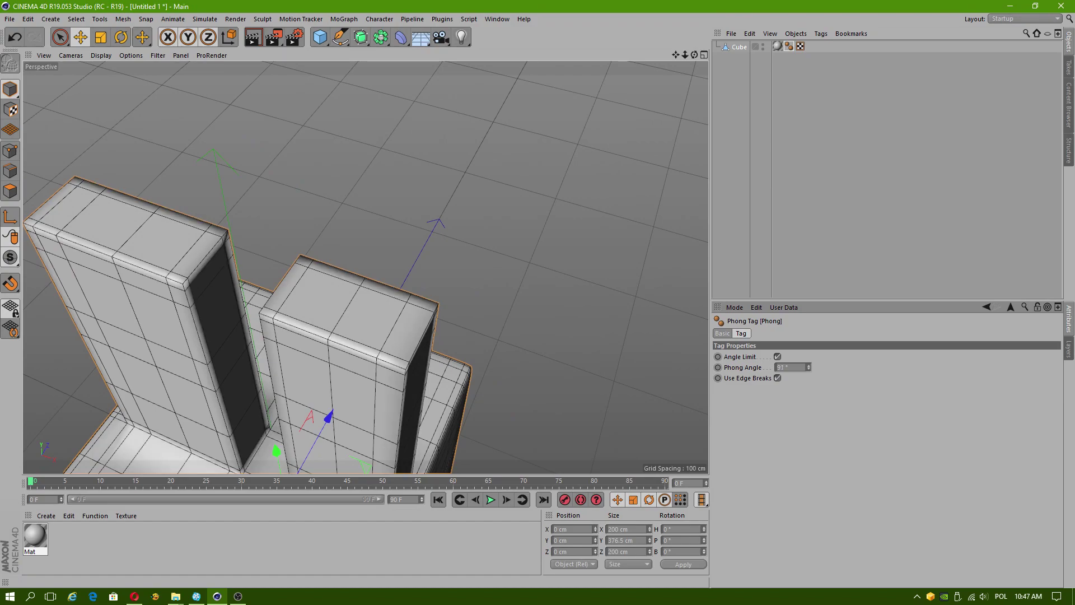
left_click_drag(379, 305, 420, 117, "alt")
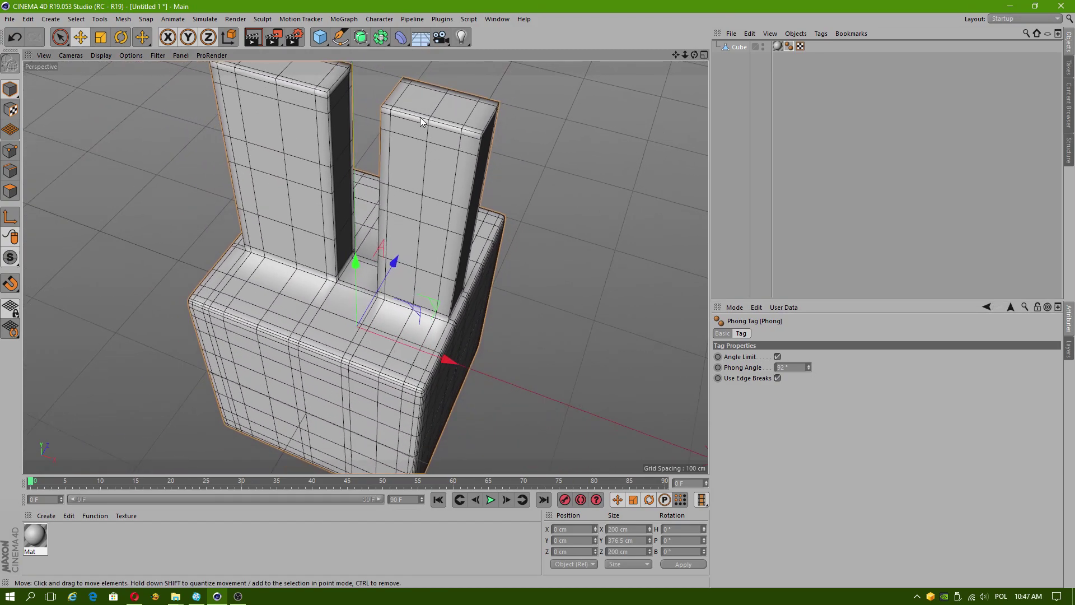
- Add a Smoothing deformer to the scene
right_click(420, 116)
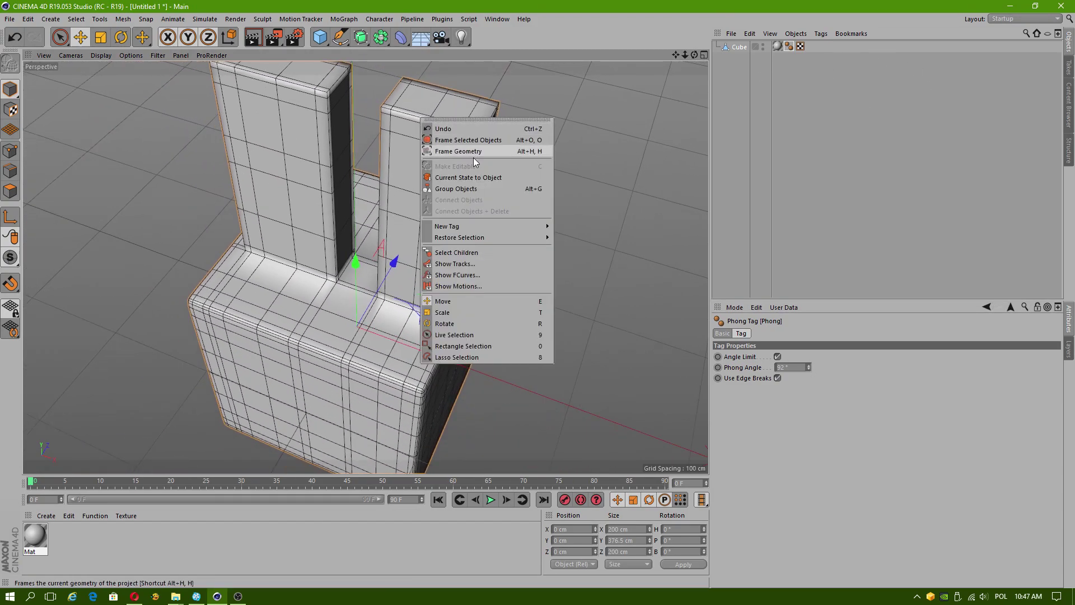
key("Escape")
left_click(401, 38)
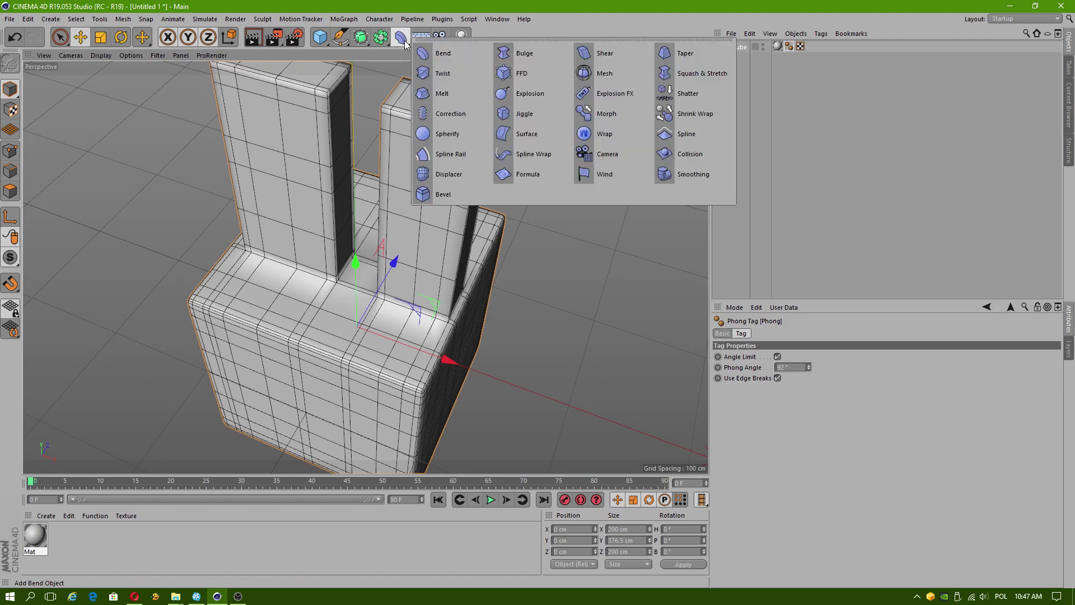
left_click(679, 173)
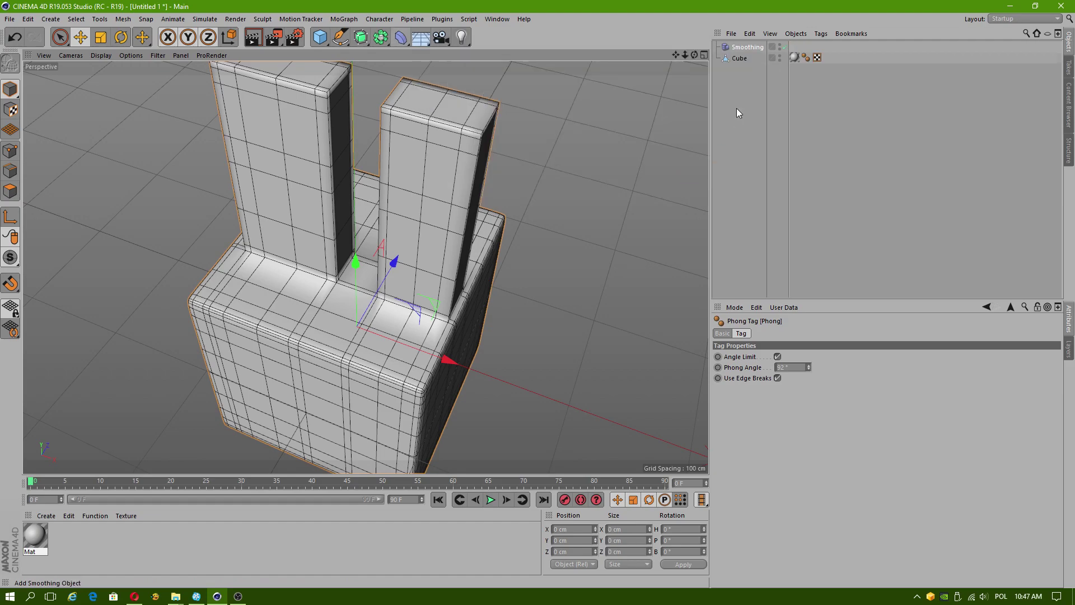
- Try the hierarchy both ways, with the Cube under the Smoothing deformer and the Smoothing deformer under the Cube
left_click(741, 59)
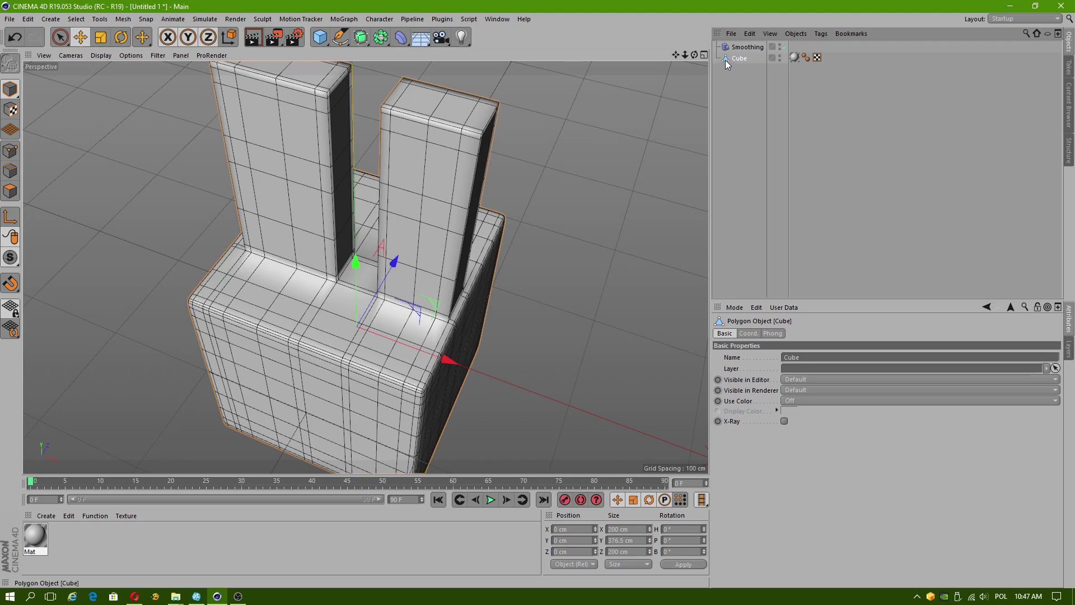
left_click_drag(725, 59, 727, 50)
left_click(749, 49)
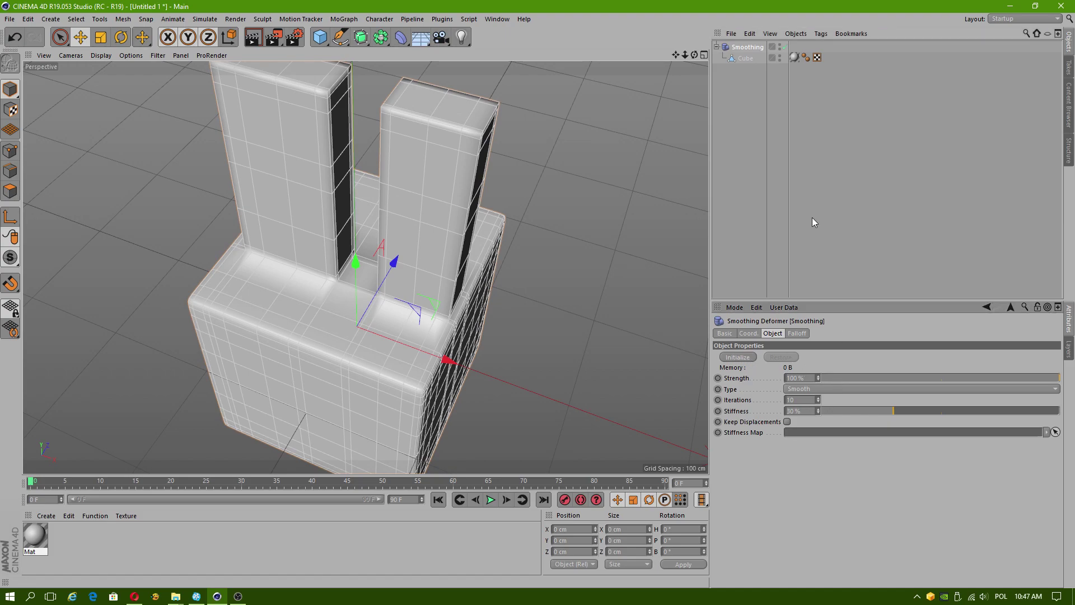
left_click_drag(746, 60, 728, 48)
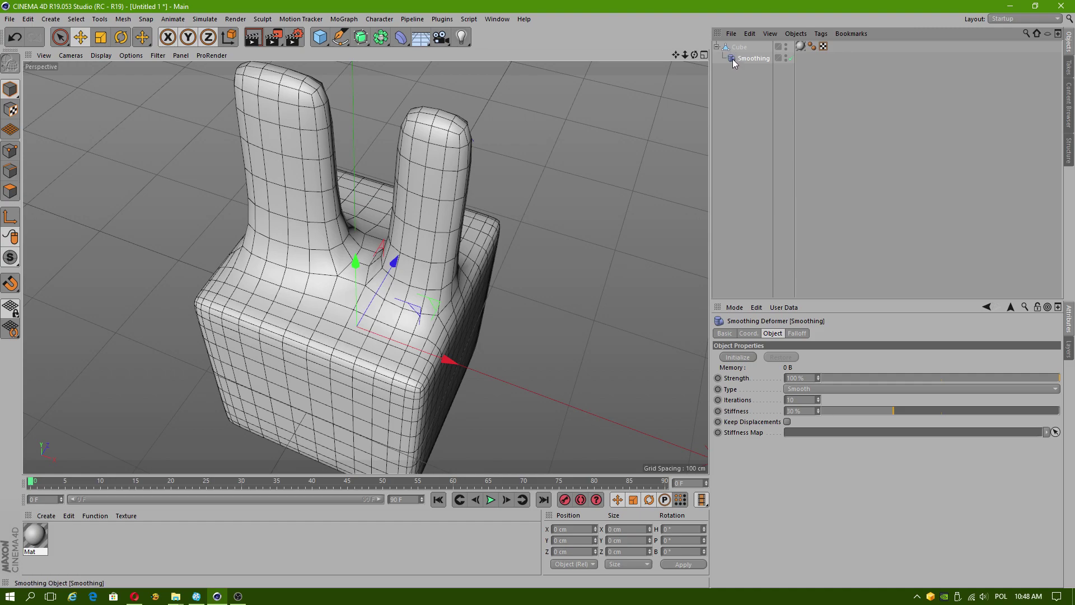
mouse_move(732, 58)
left_mouse_down()
mouse_move(733, 42)
mouse_move(728, 51)
left_mouse_up()
left_click(726, 60)
left_click(739, 50)
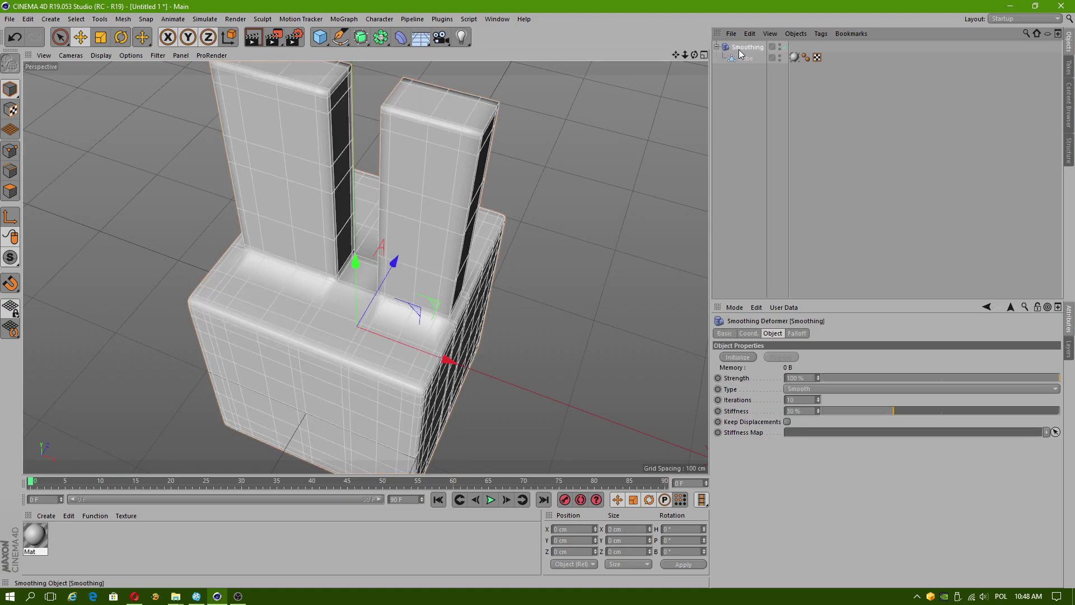
left_click(732, 59)
left_click(740, 48)
left_click(731, 60)
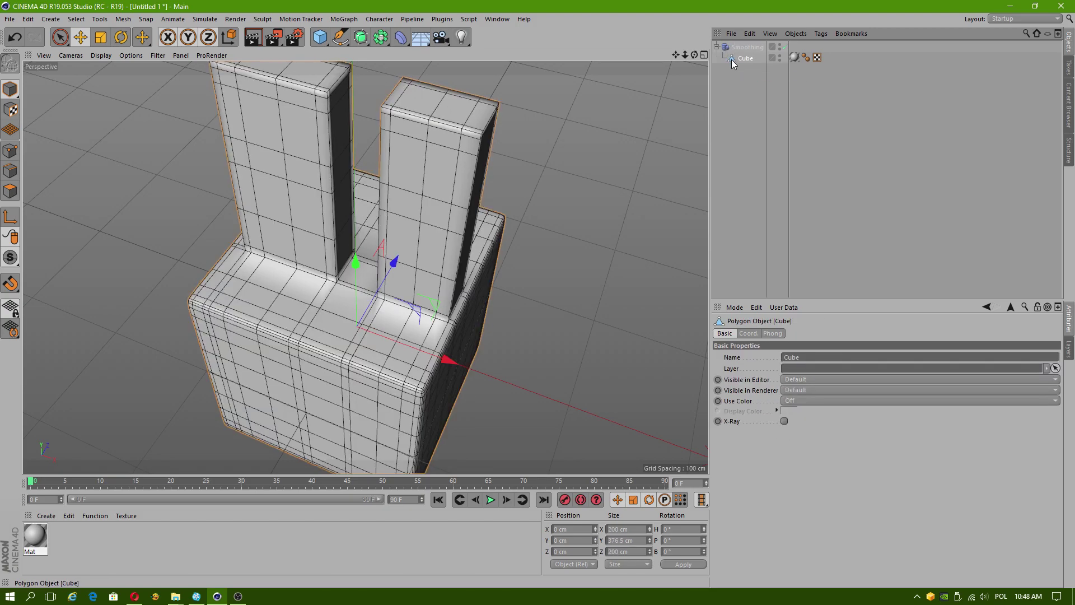
- Make the Smoothing deformer a child of the Cube and set its Strength to about 42%
mouse_move(732, 60)
left_mouse_down()
mouse_move(732, 38)
mouse_move(727, 47)
left_mouse_up()
left_click(730, 58)
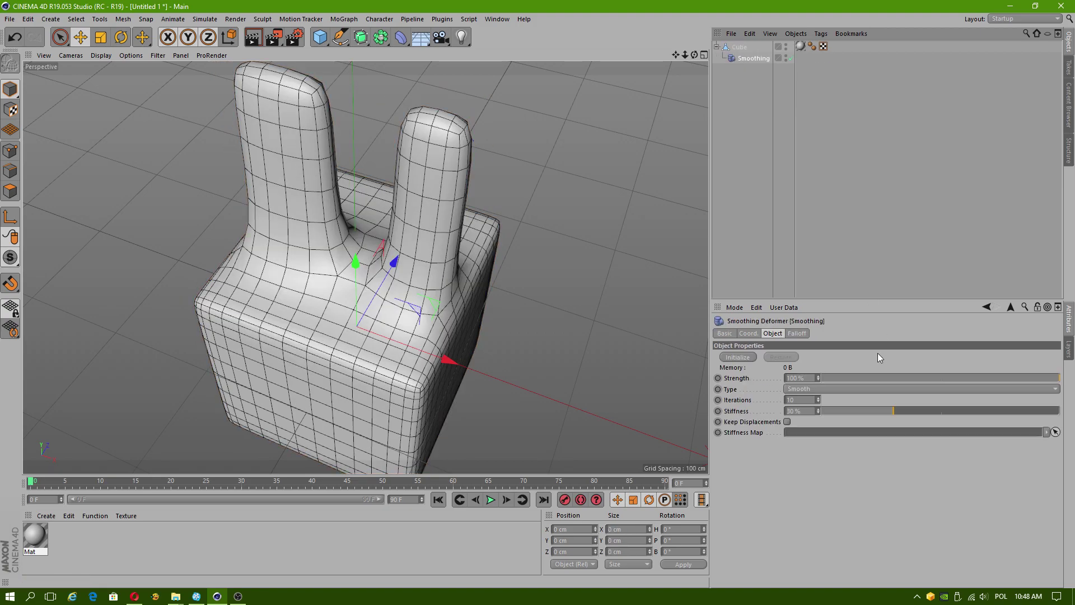
mouse_move(935, 379)
left_mouse_down()
mouse_move(862, 379)
mouse_move(922, 379)
left_mouse_up()
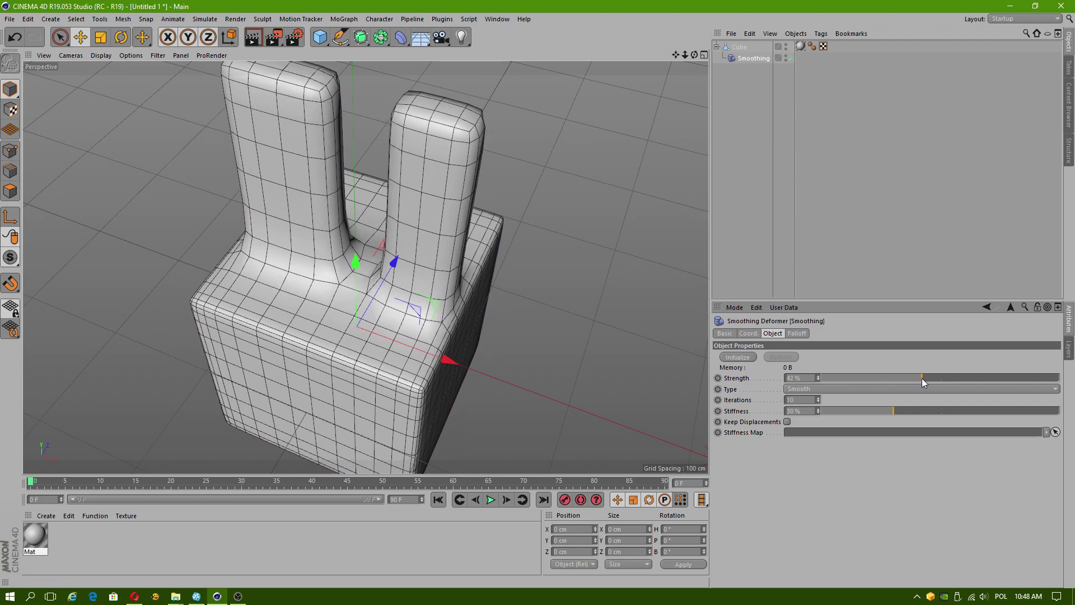
- Try merging the Cube and its Smoothing deformer with Connect Objects + Delete, and undo the merge
left_click(744, 48, "ctrl")
right_click(748, 60)
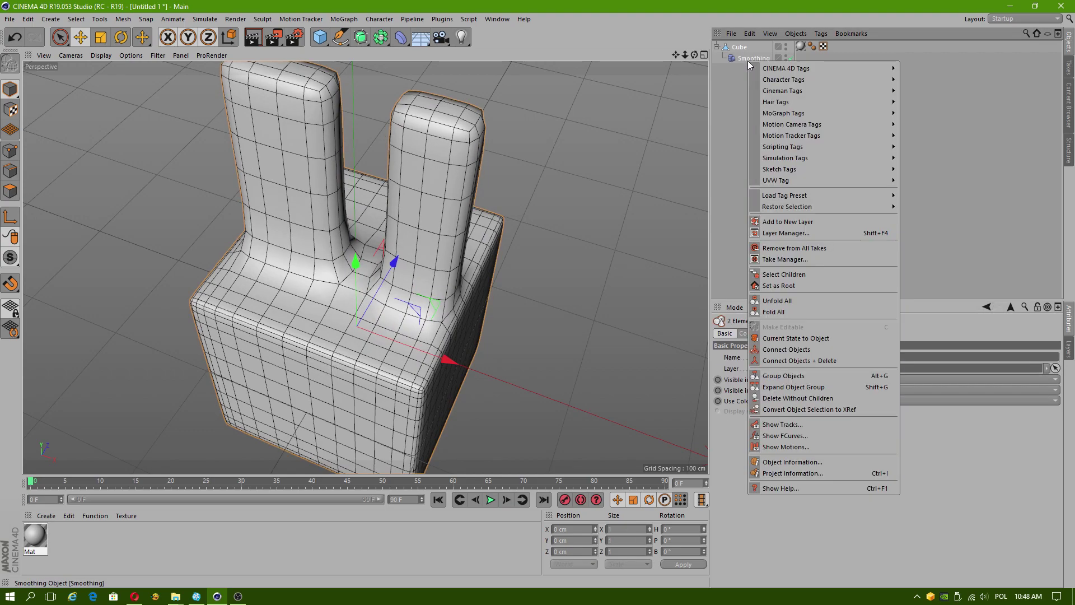
left_click(829, 362)
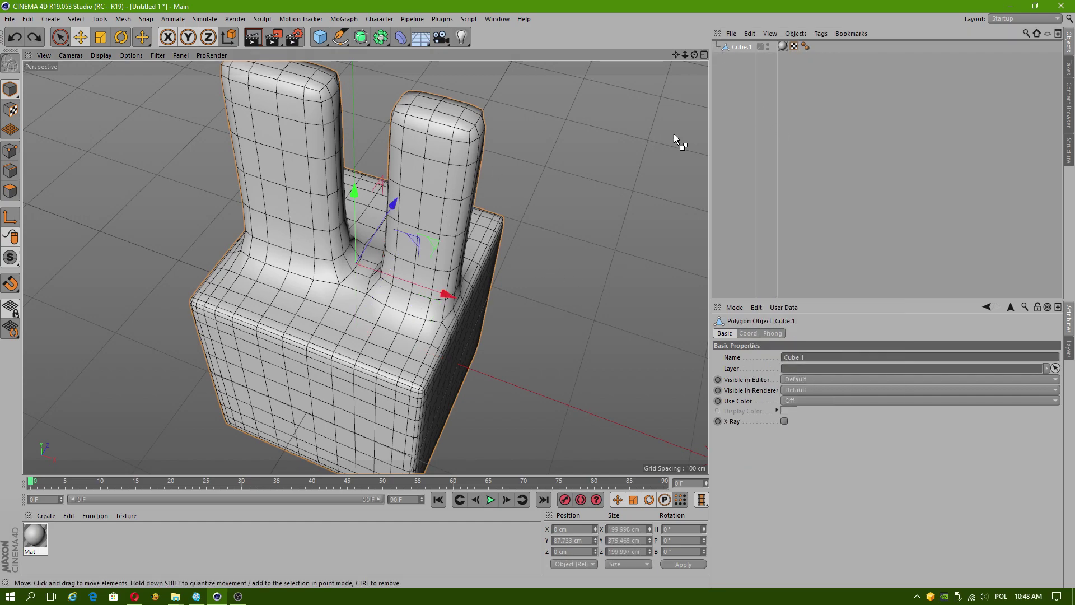
key("ctrl+z")
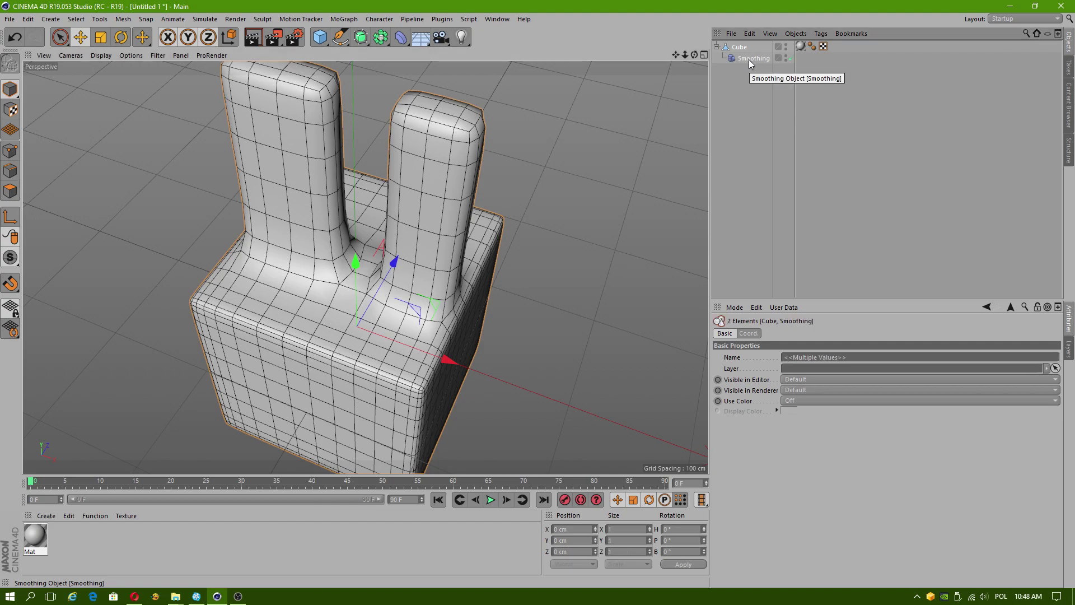
- Group the Cube and Smoothing deformer under a null, and merge all three objects with Connect Objects + Delete
key("alt+g")
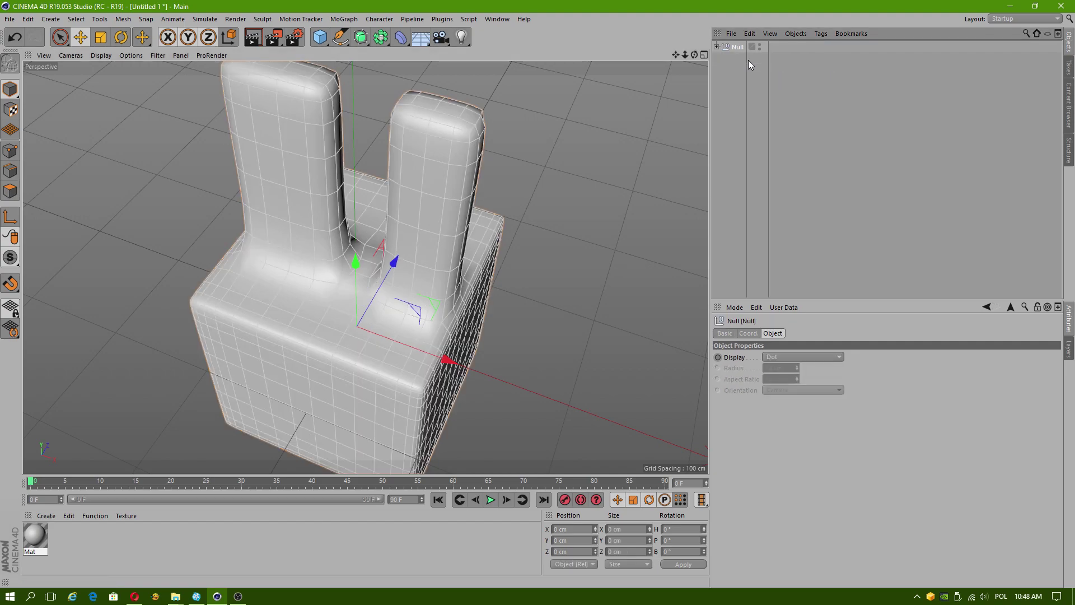
left_click(717, 46)
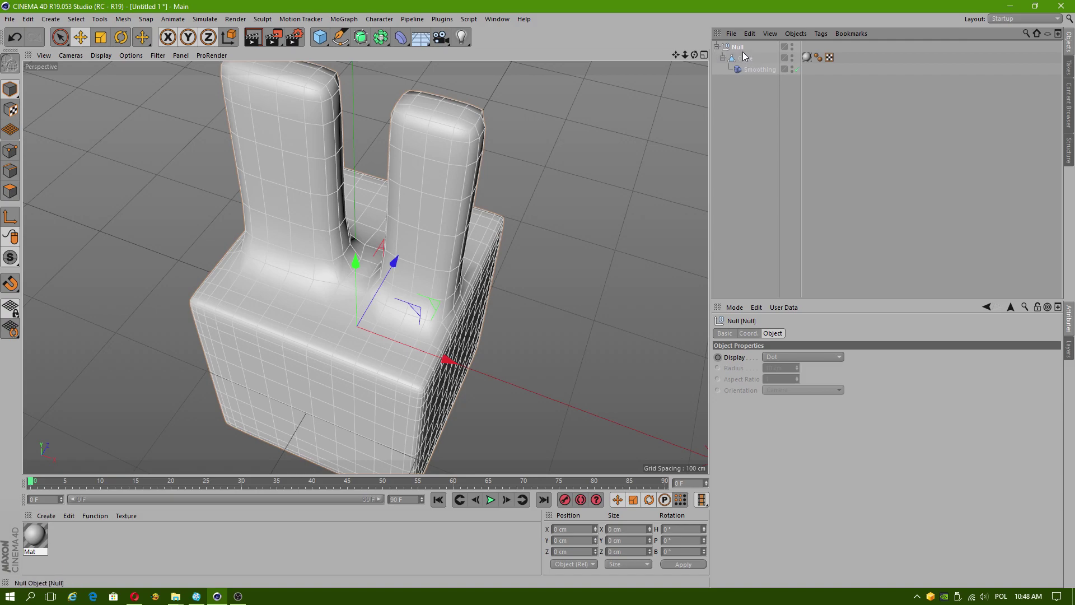
left_click(752, 69, "shift")
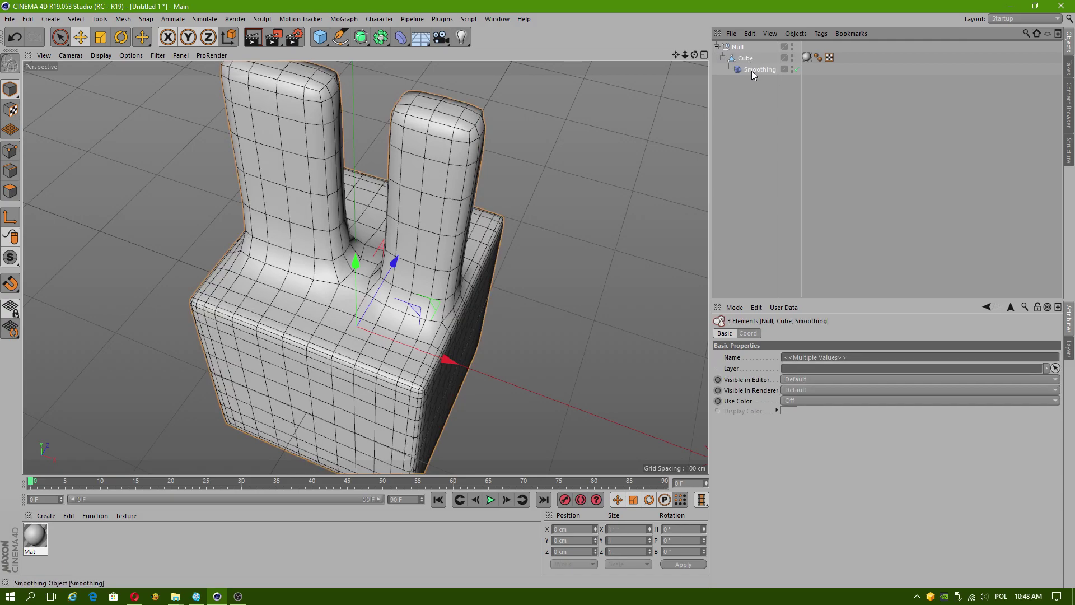
left_click(744, 58)
left_click(738, 48)
left_click(754, 71)
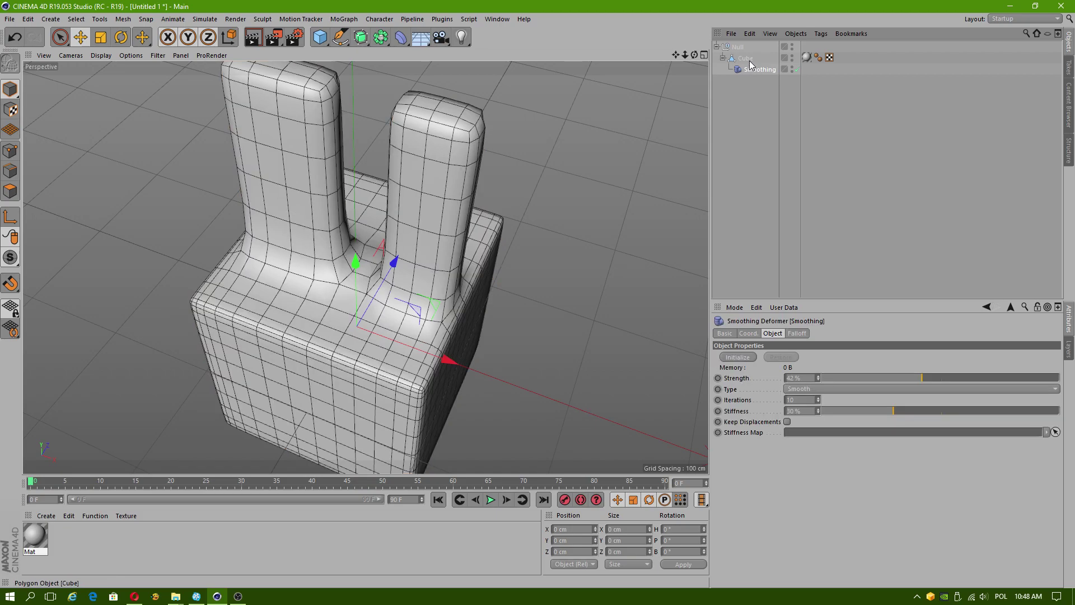
left_click(746, 60)
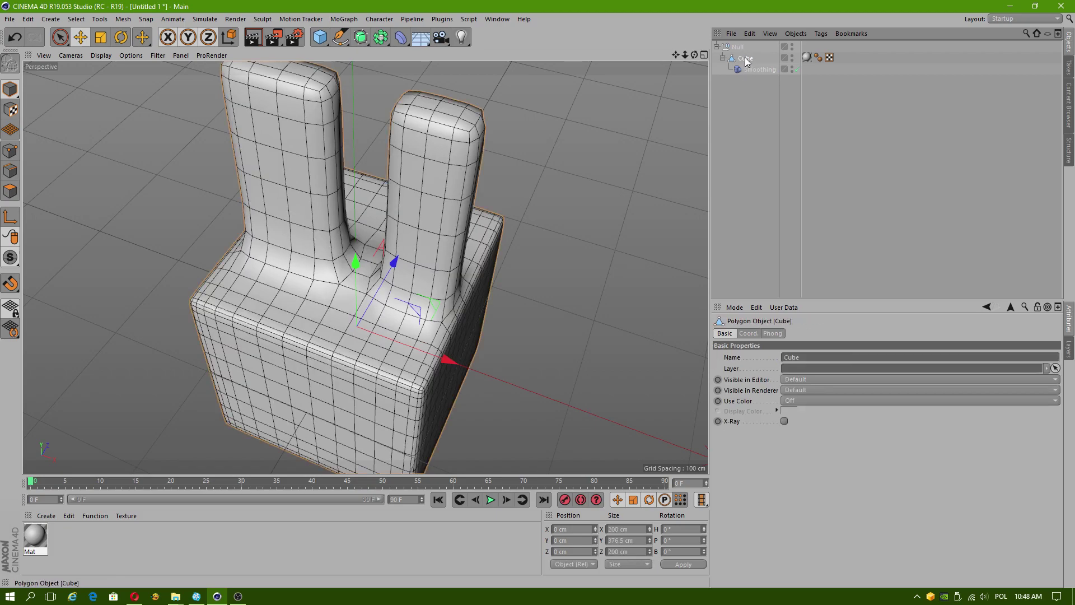
left_click(751, 71, "shift")
left_click(740, 48, "shift")
right_click(740, 49)
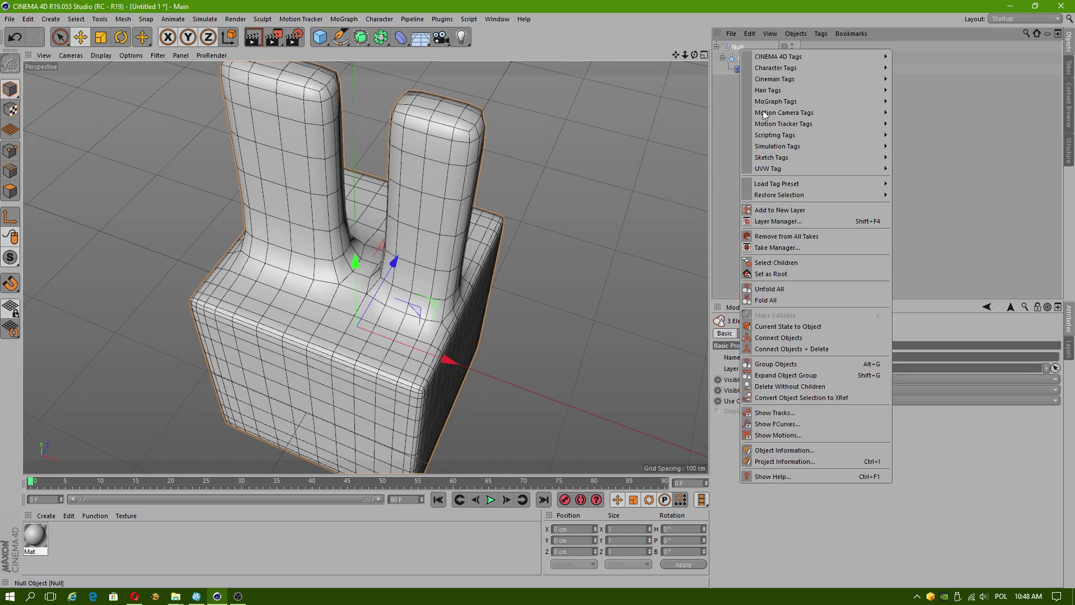
left_click(795, 349)
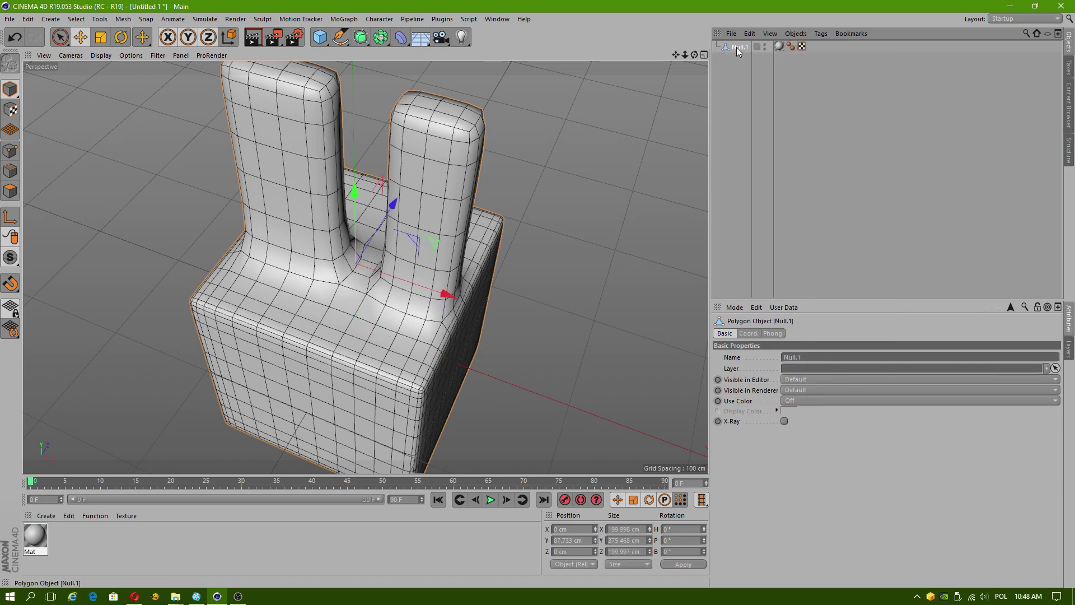
- Switch the merged object to Polygon mode, ready for selecting faces at the base of the towers
left_click_drag(449, 269, 476, 177, "alt")
right_click_drag(476, 176, 431, 163, "alt")
left_click_drag(431, 151, 428, 182, "alt")
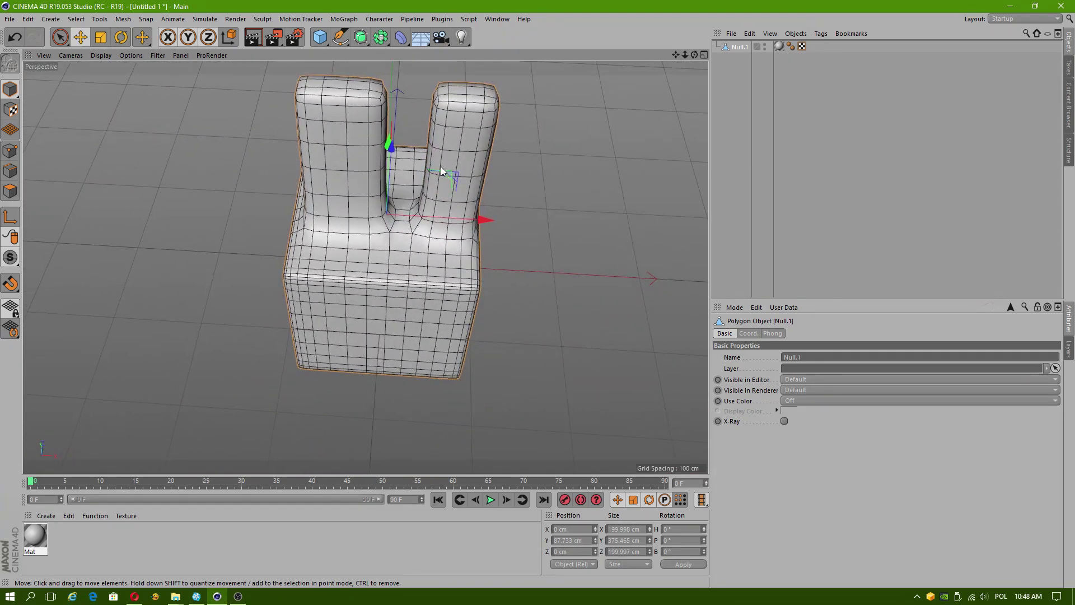
middle_click_drag(386, 112, 402, 175, "alt")
right_click_drag(398, 175, 468, 190, "alt")
left_click_drag(469, 190, 504, 282, "alt")
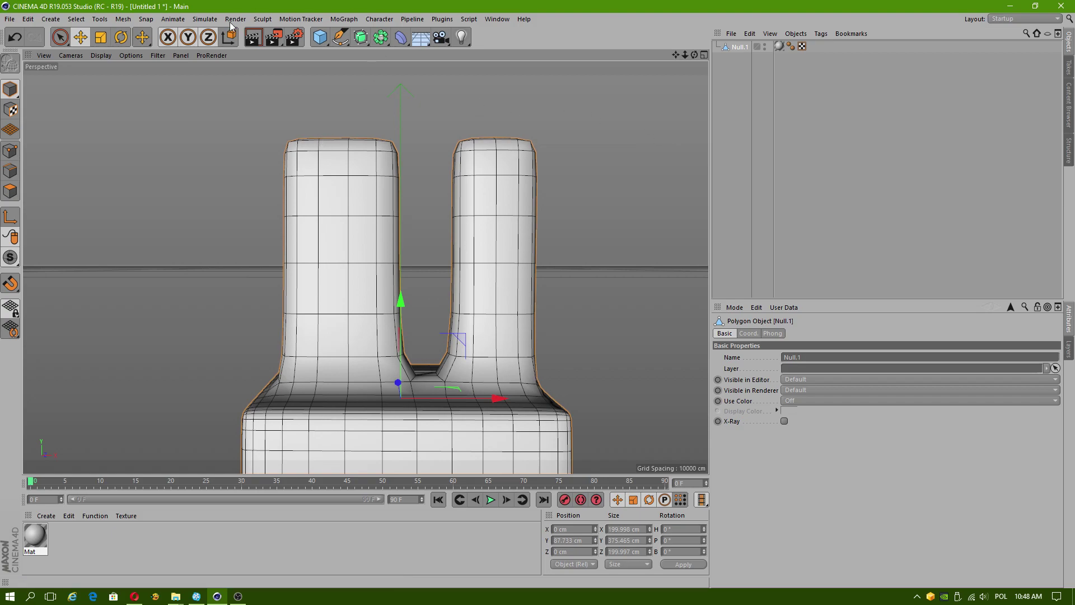
left_click(10, 191)
- Try to select the row of polygons around the wider tower's base by picking the faces directly
left_click(391, 373)
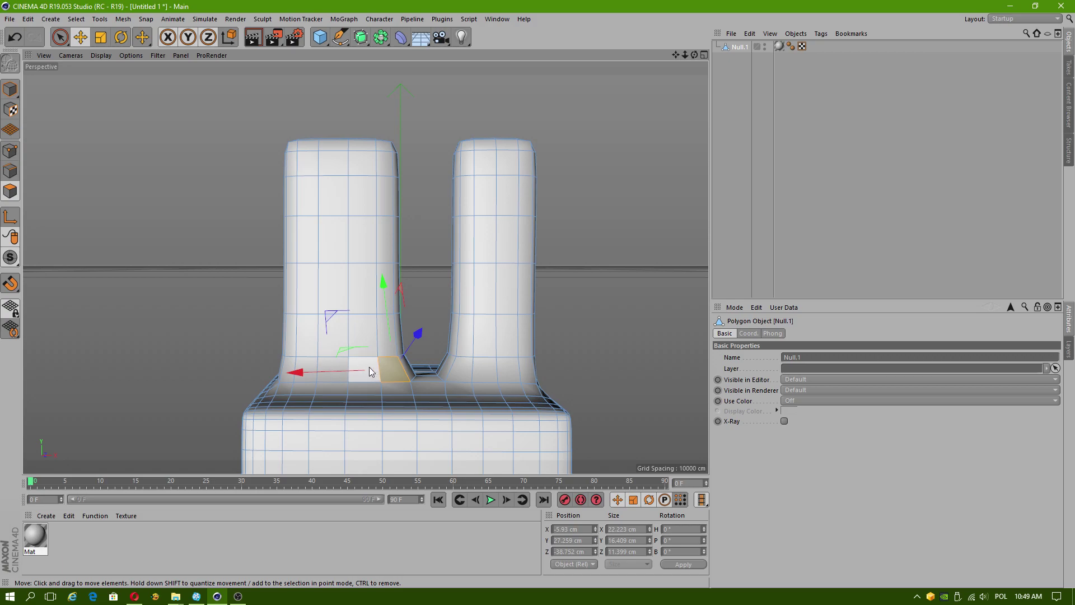
double_click(367, 367)
left_click(373, 363)
double_click(337, 368)
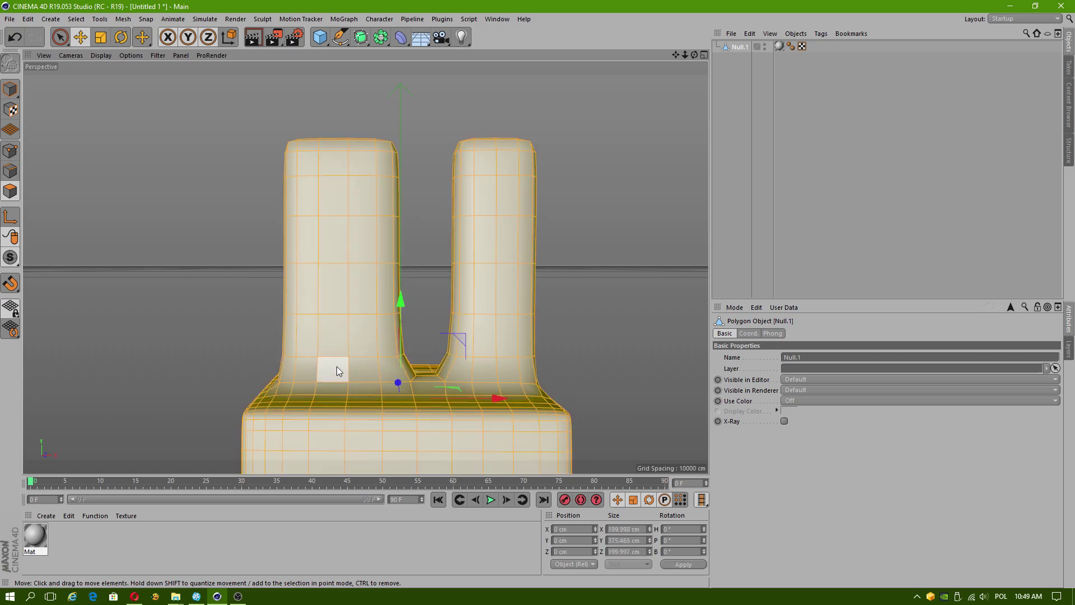
left_click(338, 368)
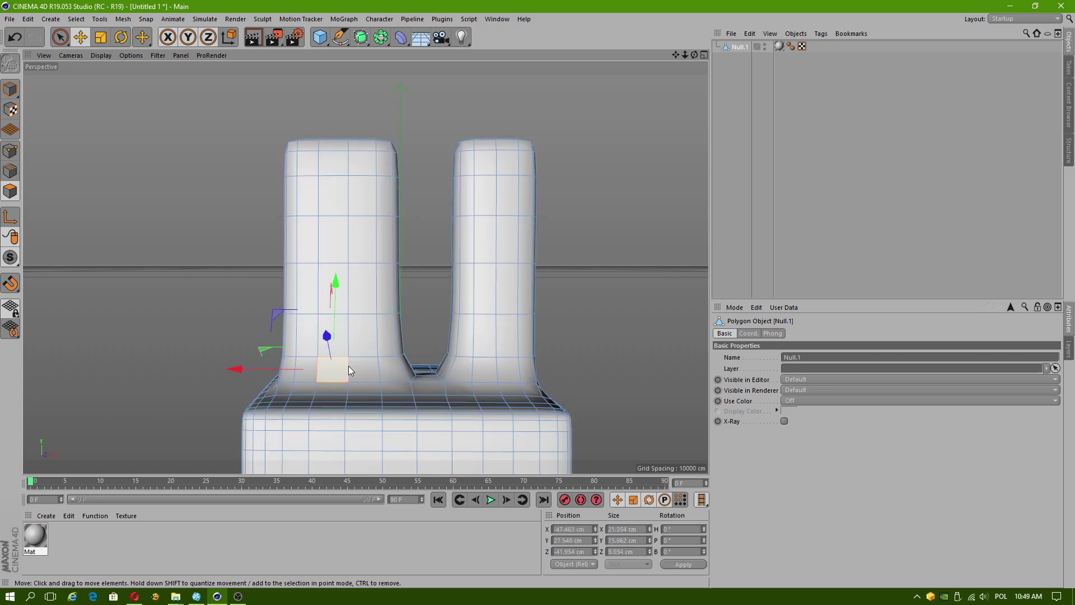
left_click(392, 365, "shift")
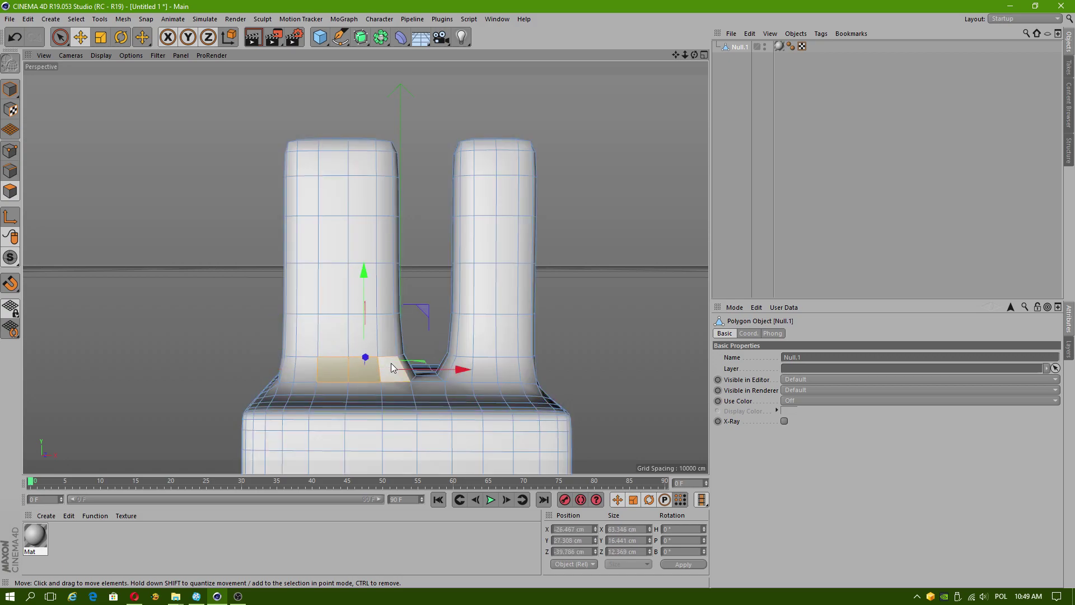
key("l")
left_click(308, 363)
key("l")
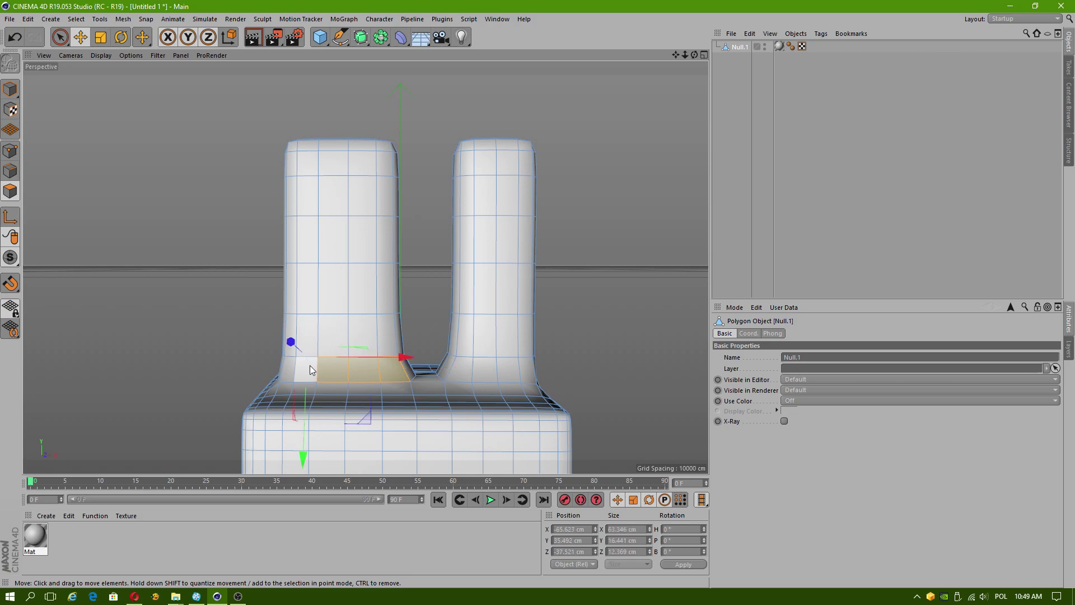
double_click(318, 375)
left_click(335, 376)
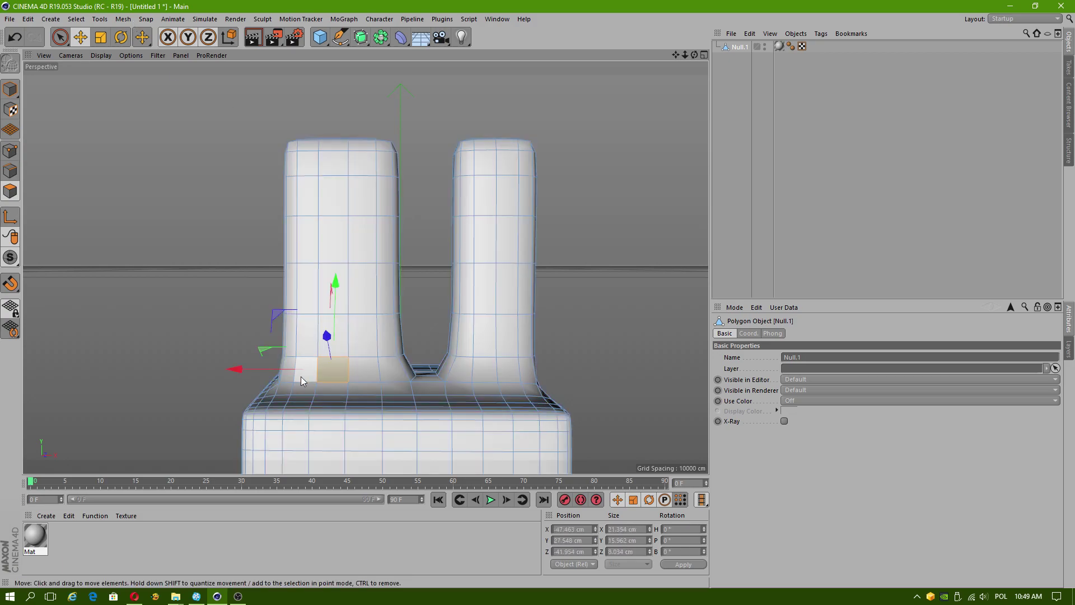
left_click(302, 375, "shift")
- Use Ring Selection to select the two lowest polygon rings around each of the two towers
left_click(75, 19)
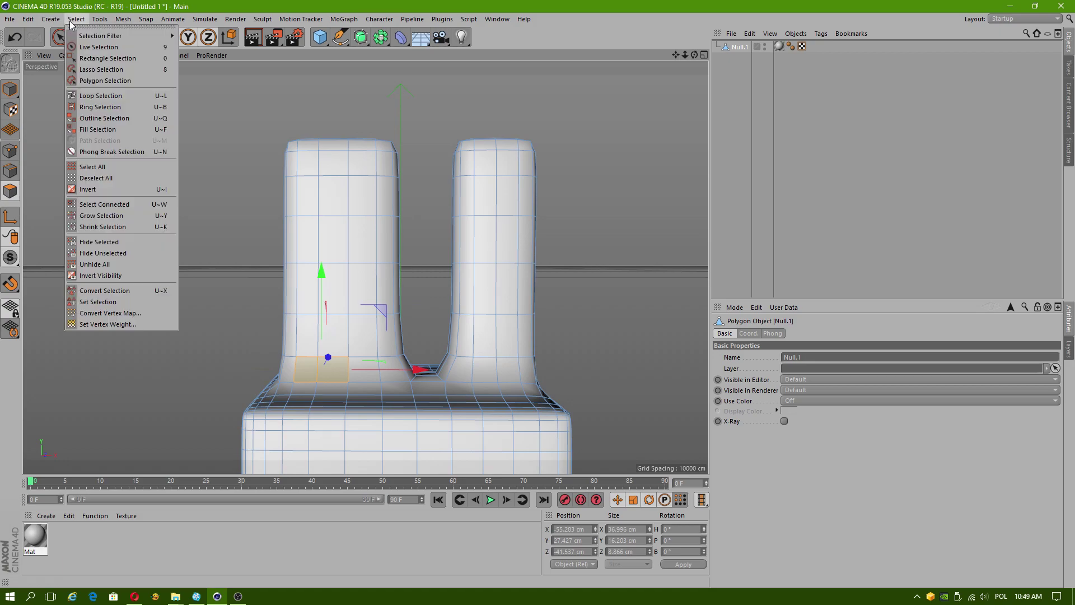
left_click(72, 28)
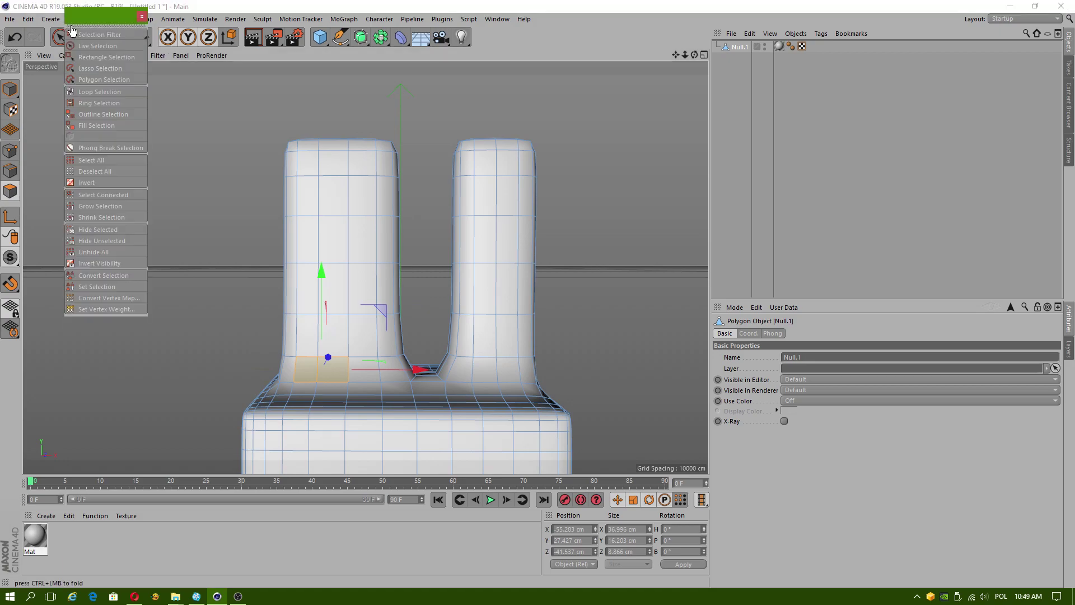
left_click(99, 102)
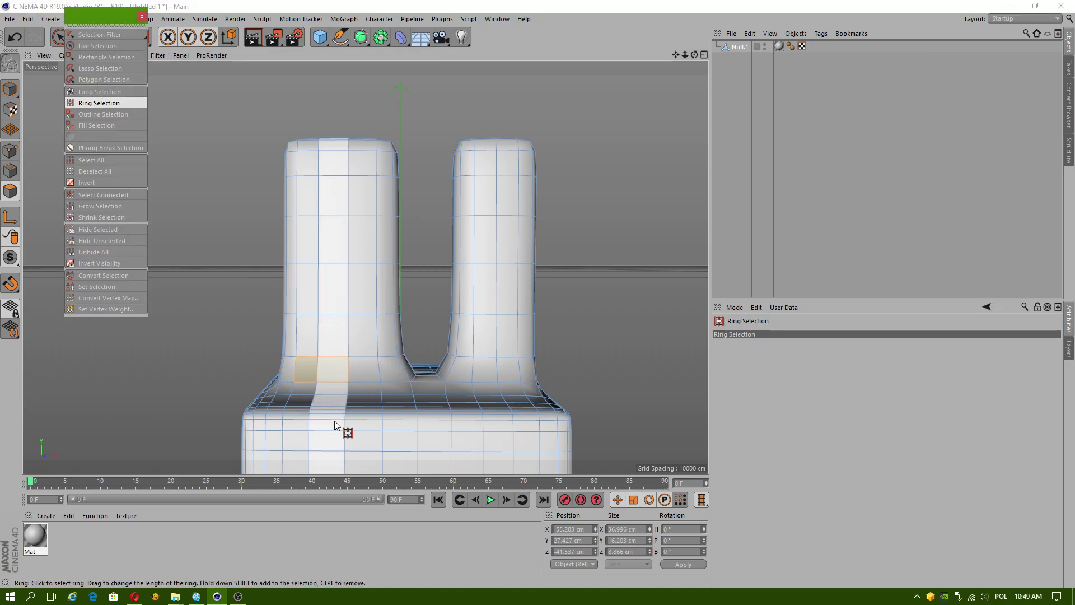
left_click(386, 366)
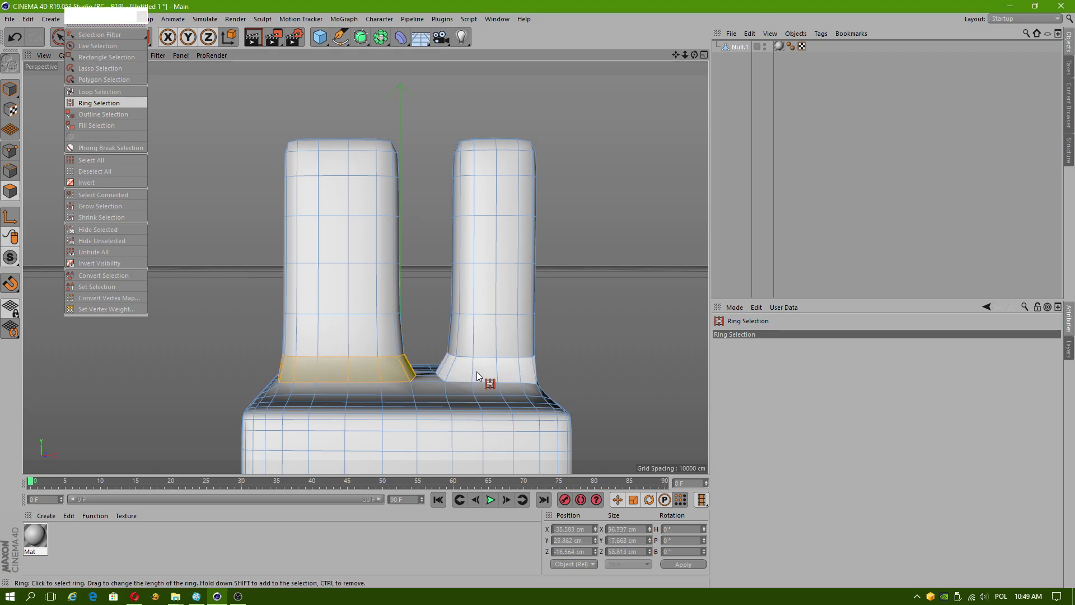
left_click(490, 373, "shift")
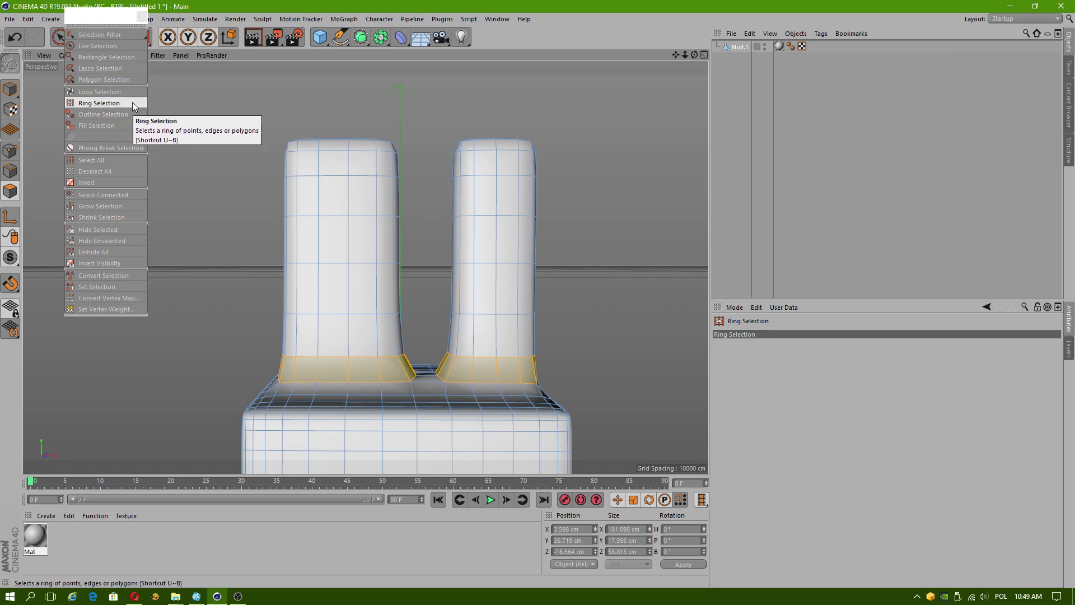
left_click(325, 324, "shift")
left_click(508, 327, "shift")
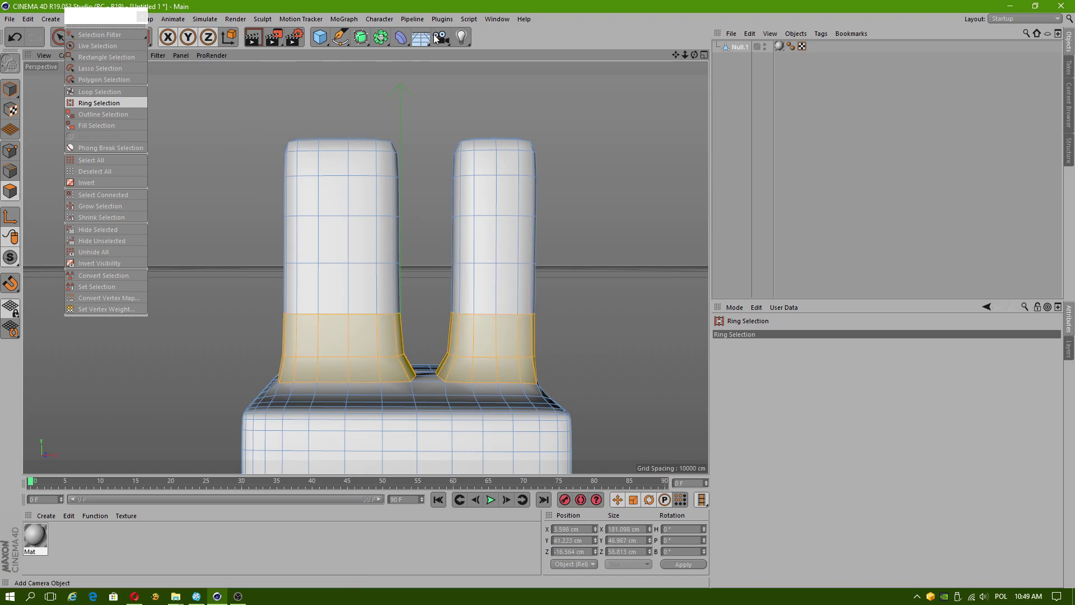
- Add a Smoothing deformer and nest it under the merged polygon object Null.1
left_click(395, 43)
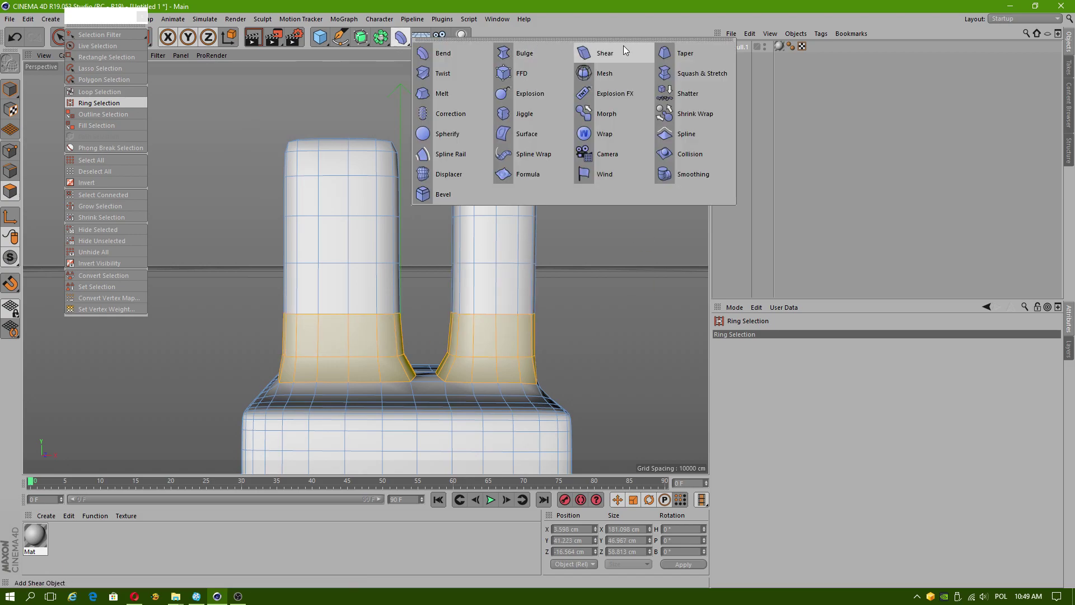
left_click(683, 174)
left_click(742, 59)
left_click(741, 48)
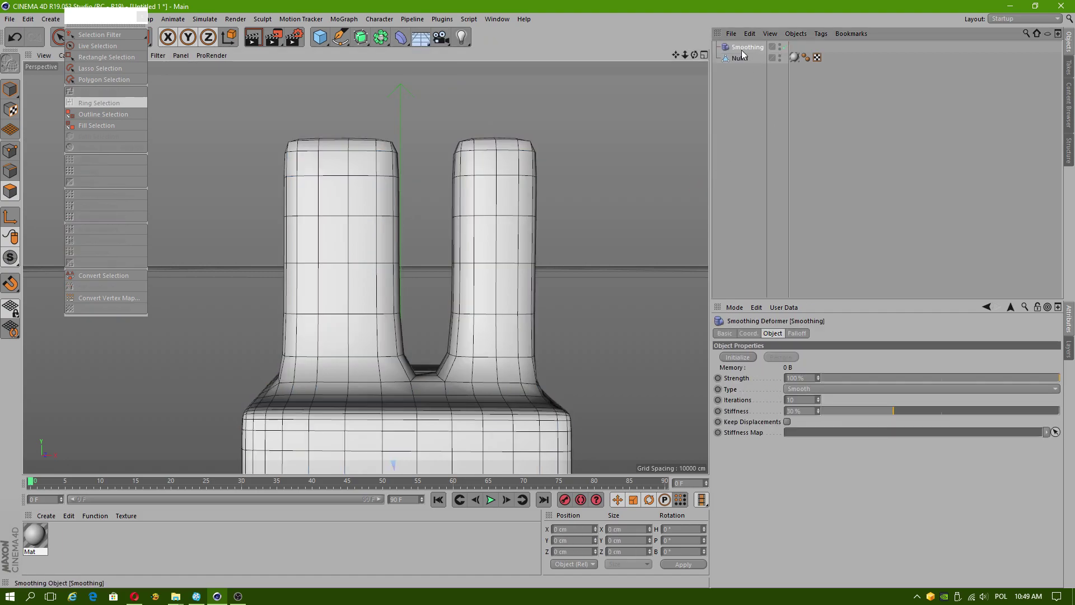
mouse_move(726, 58)
left_mouse_down()
mouse_move(728, 37)
mouse_move(731, 64)
mouse_move(727, 47)
left_mouse_up()
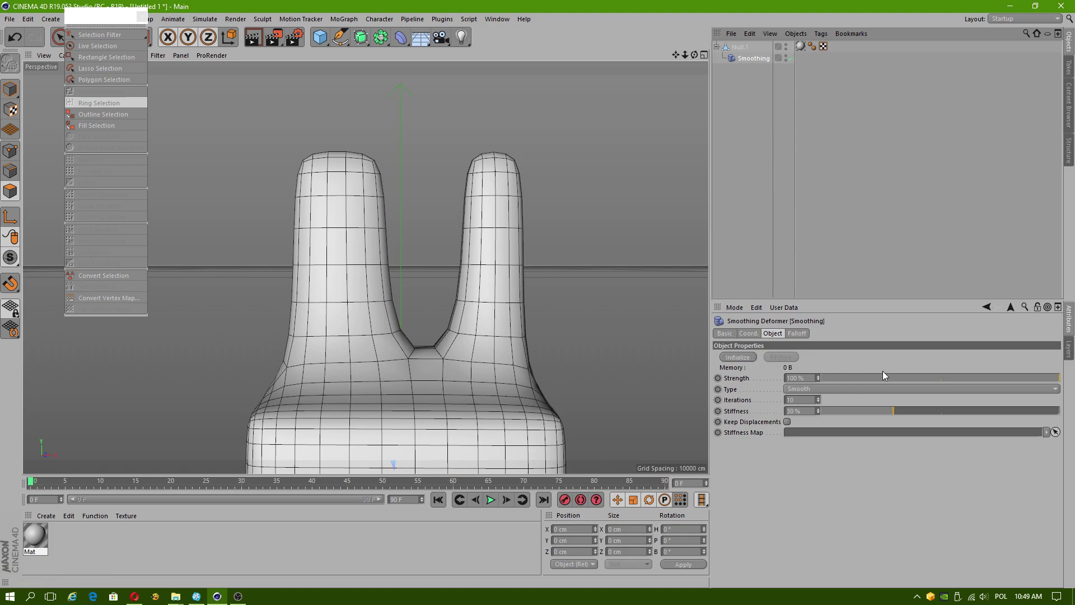
- Set the Smoothing deformer's type to Stretch, initialize it, and set its strength to 43%
left_click(822, 388)
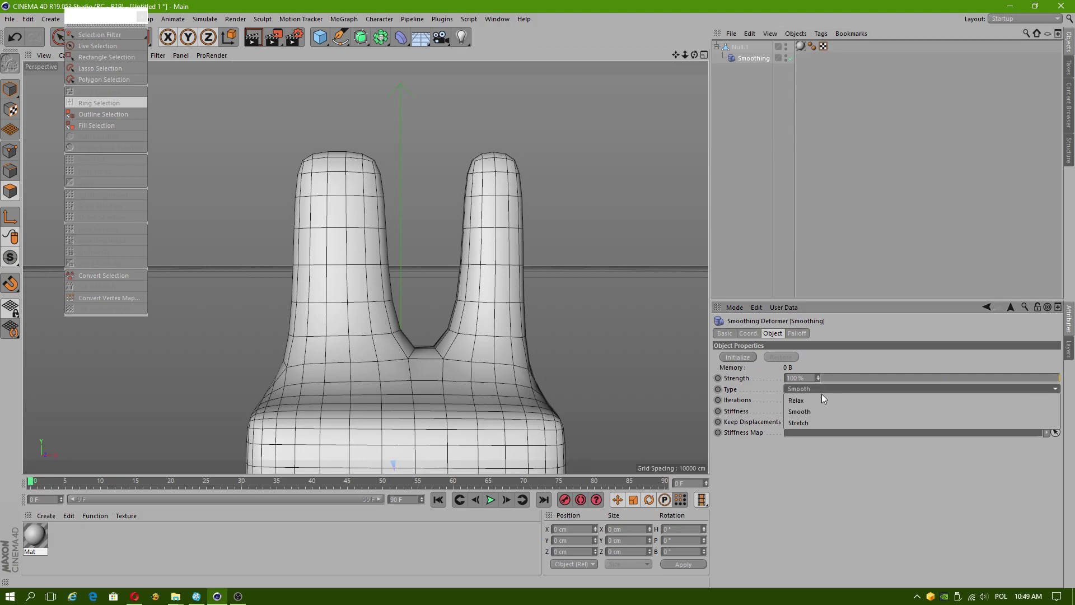
left_click(809, 423)
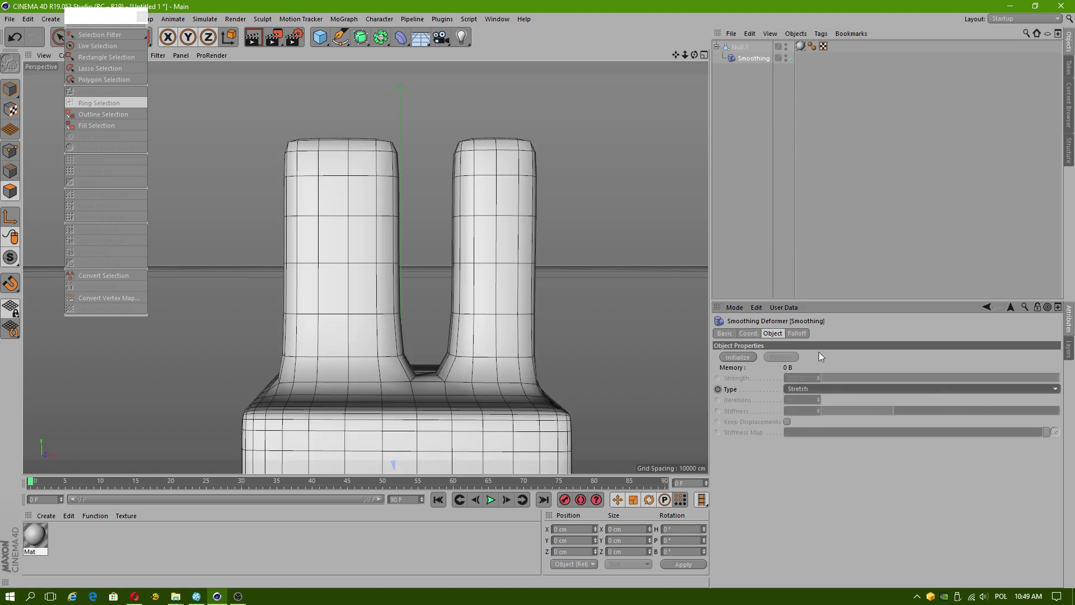
left_click(740, 357)
left_click_drag(886, 379, 919, 385)
- Try the Relax type on the Smoothing deformer with a strength of 47%
left_click(822, 391)
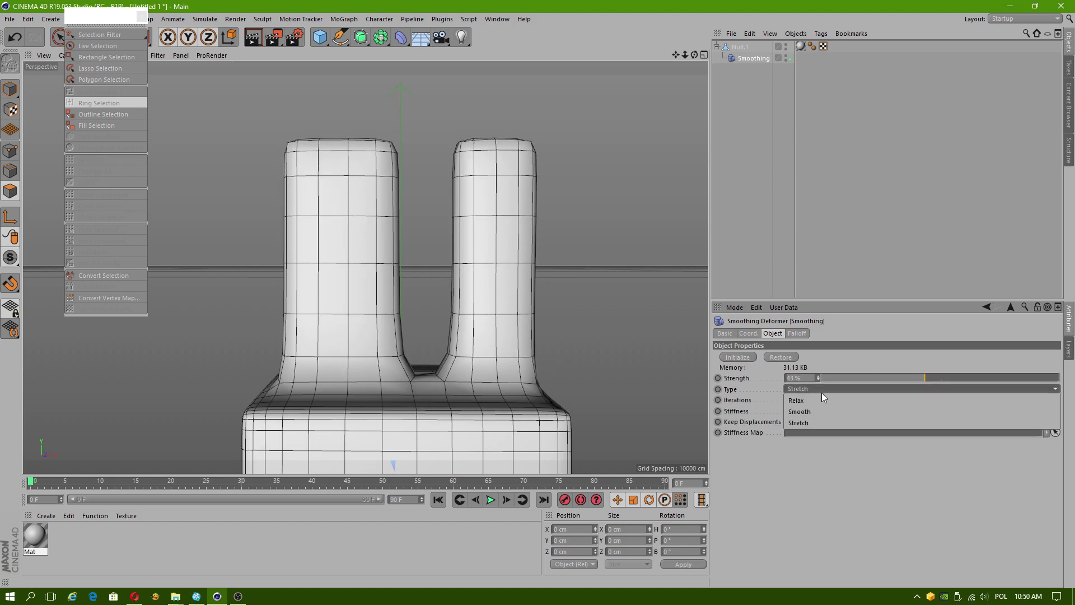
left_click(809, 400)
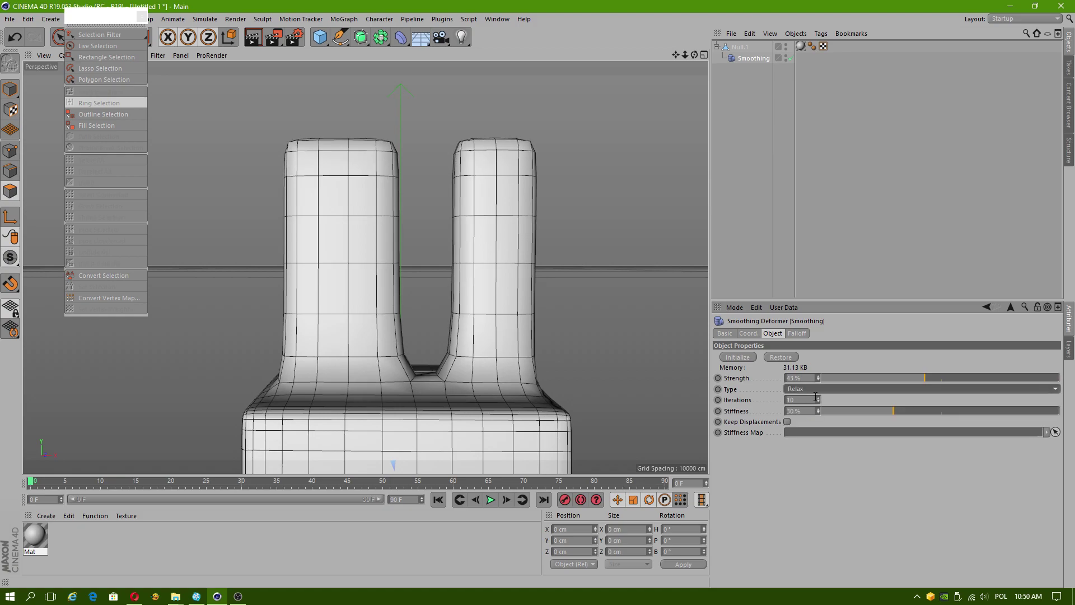
mouse_move(924, 378)
left_mouse_down()
mouse_move(946, 379)
mouse_move(934, 379)
left_mouse_up()
- Set the Smoothing deformer to type Smooth with 14% strength, 18 iterations and 100% stiffness
left_click(812, 389)
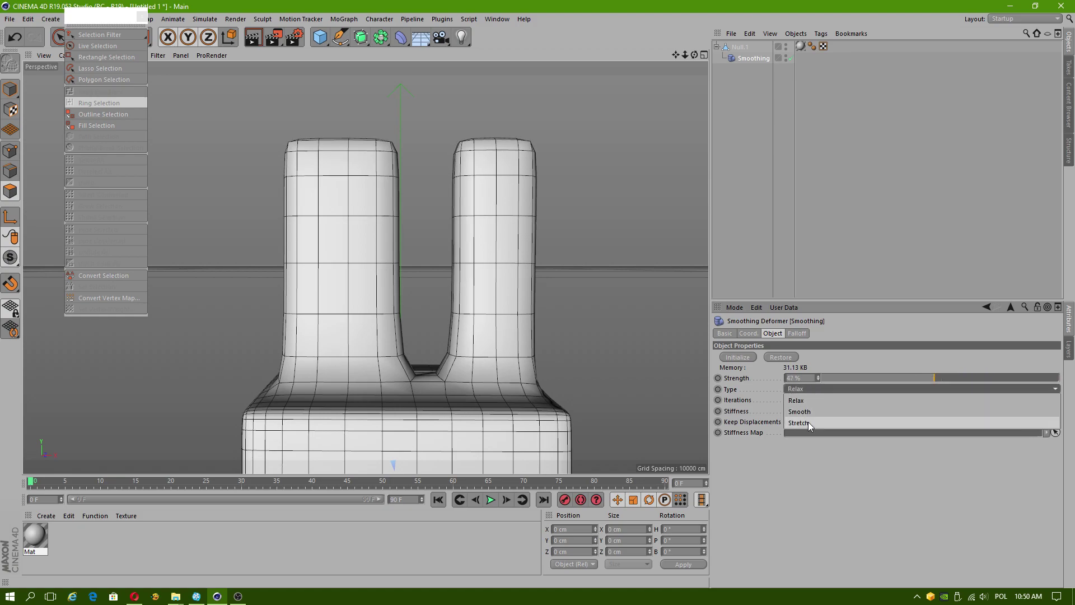
left_click(811, 410)
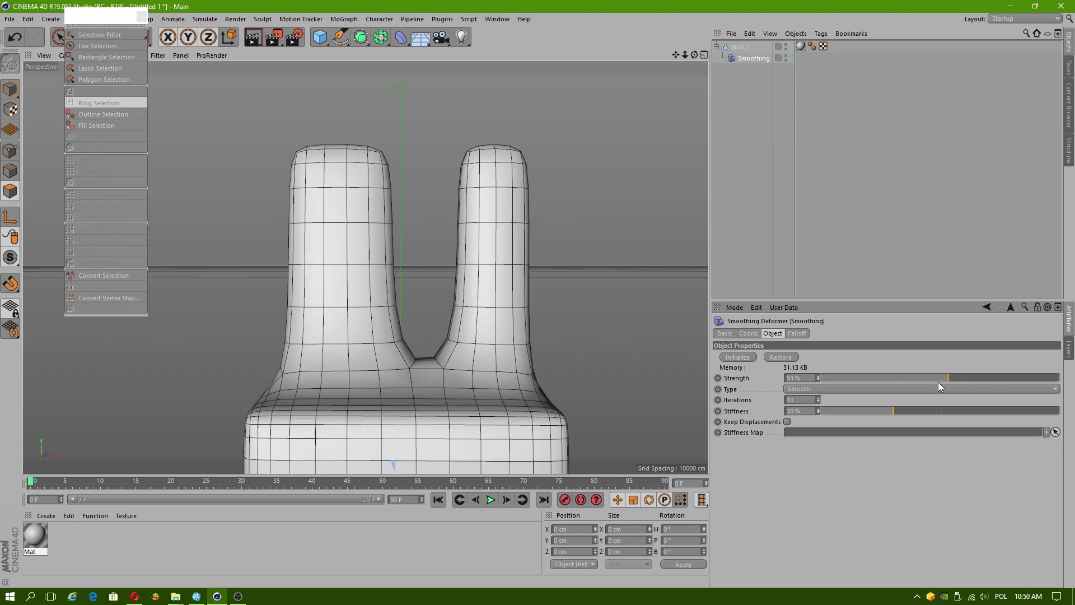
left_click_drag(938, 380, 1027, 411)
left_click_drag(923, 378, 819, 394)
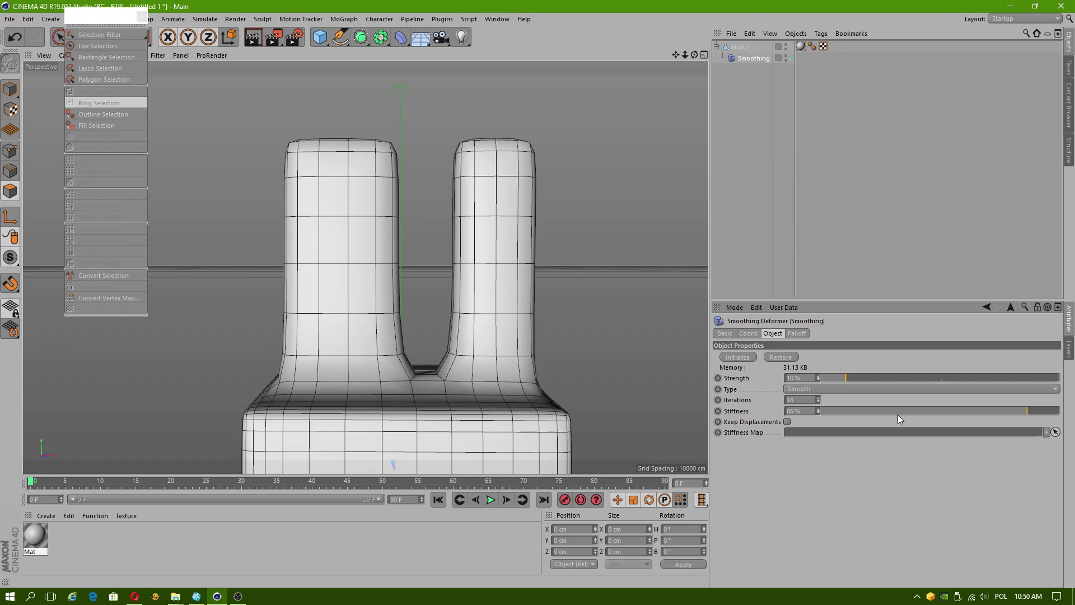
left_click_drag(1027, 412, 1074, 417)
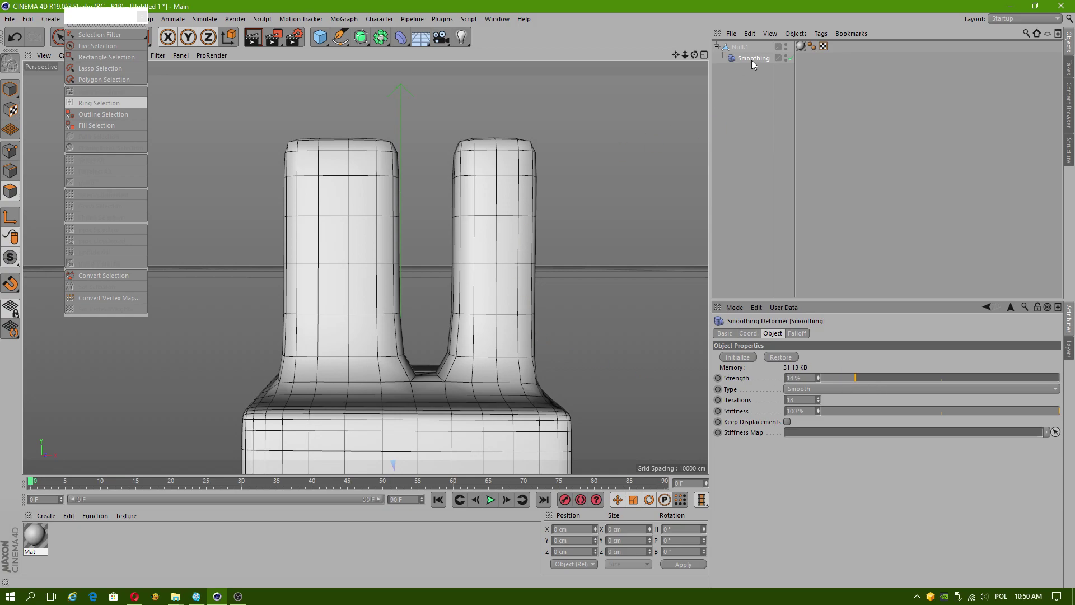
- Select the merged polygon object and look through the Cinema 4D tags available for it
left_click(735, 49)
left_click(735, 57)
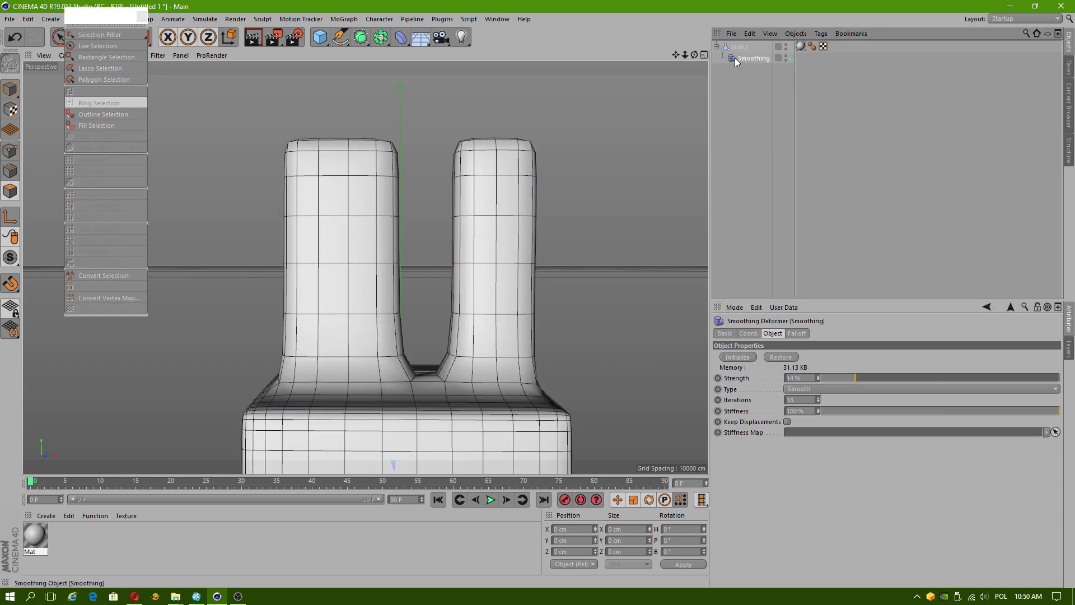
left_click(731, 50)
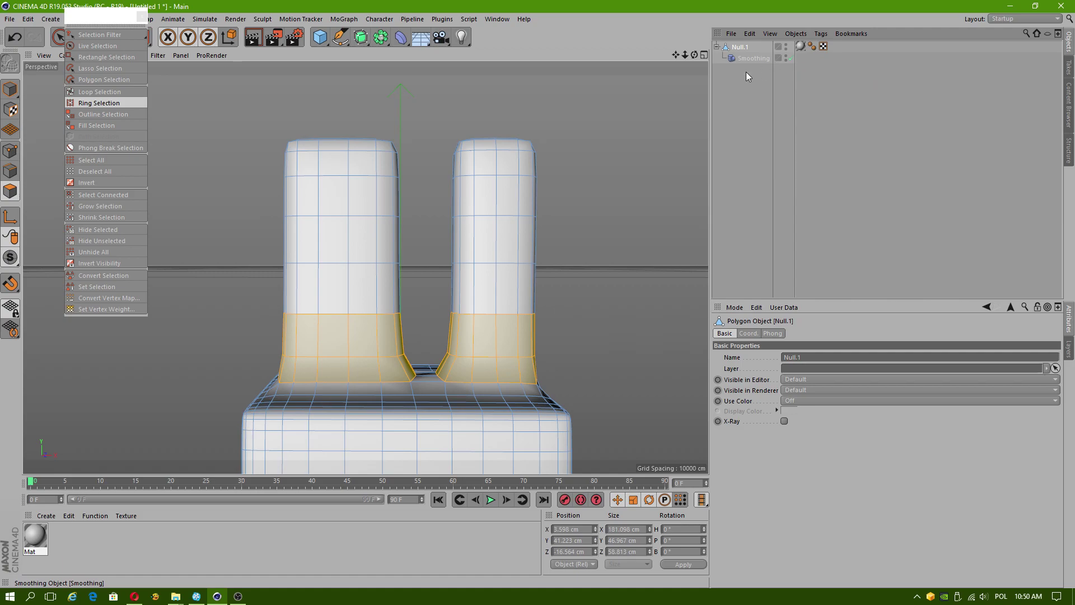
left_click(469, 332, "shift")
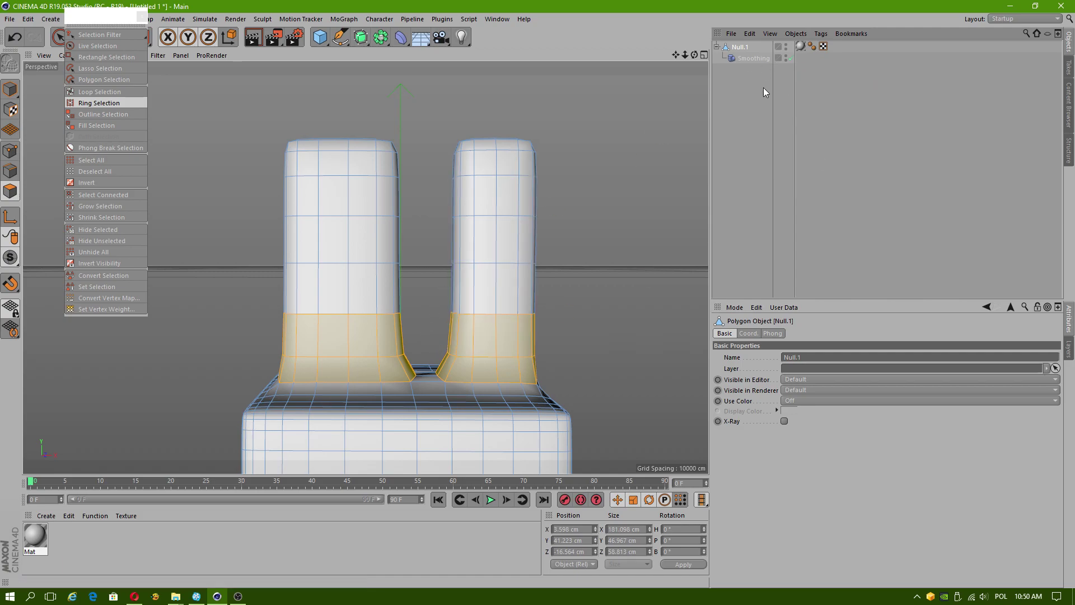
right_click(745, 49)
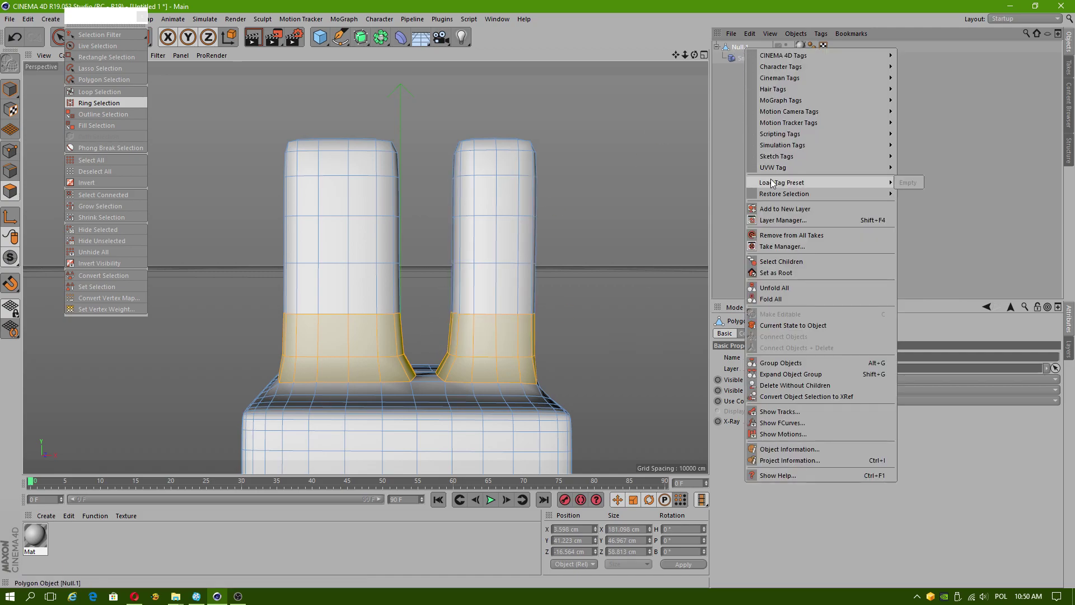
mouse_move(801, 55)
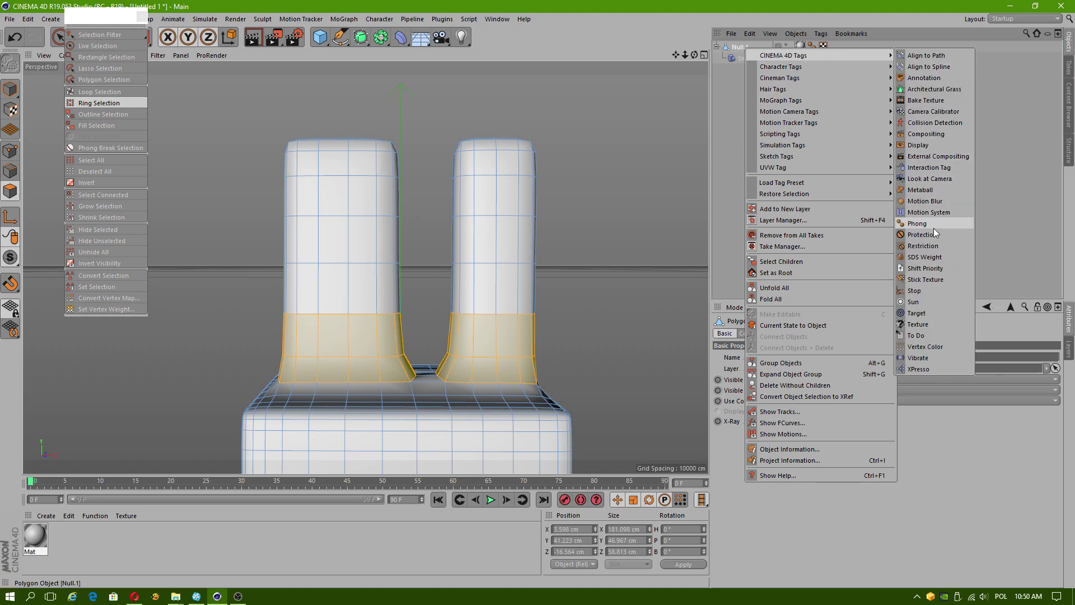
left_click(723, 240)
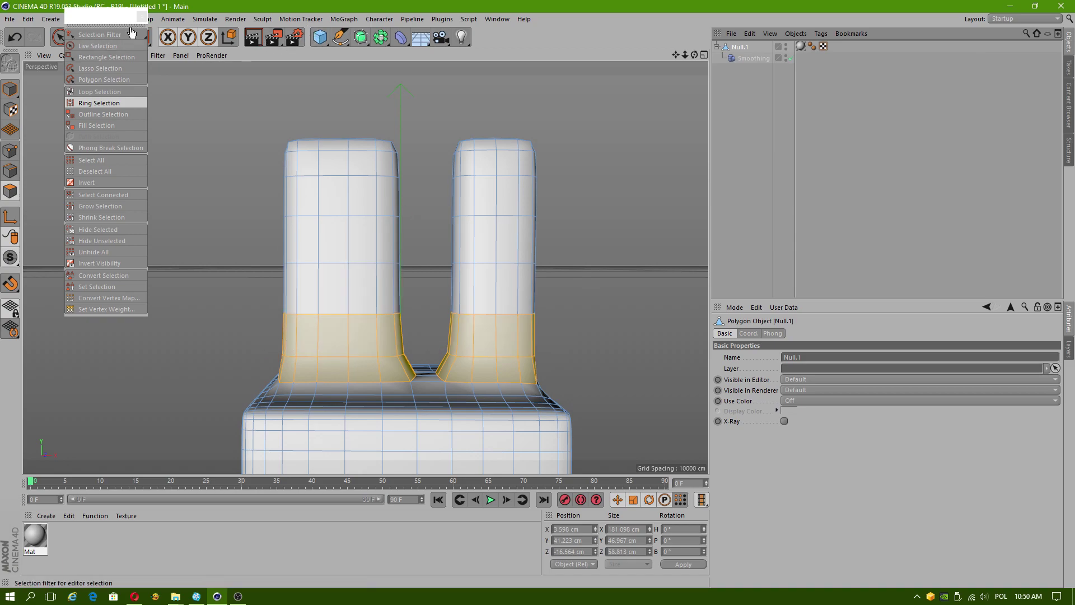
- Reposition the floating selection palette, activate the Move tool and deselect the polygons at the tower bases
left_click_drag(119, 15, 130, 109)
left_click(81, 38)
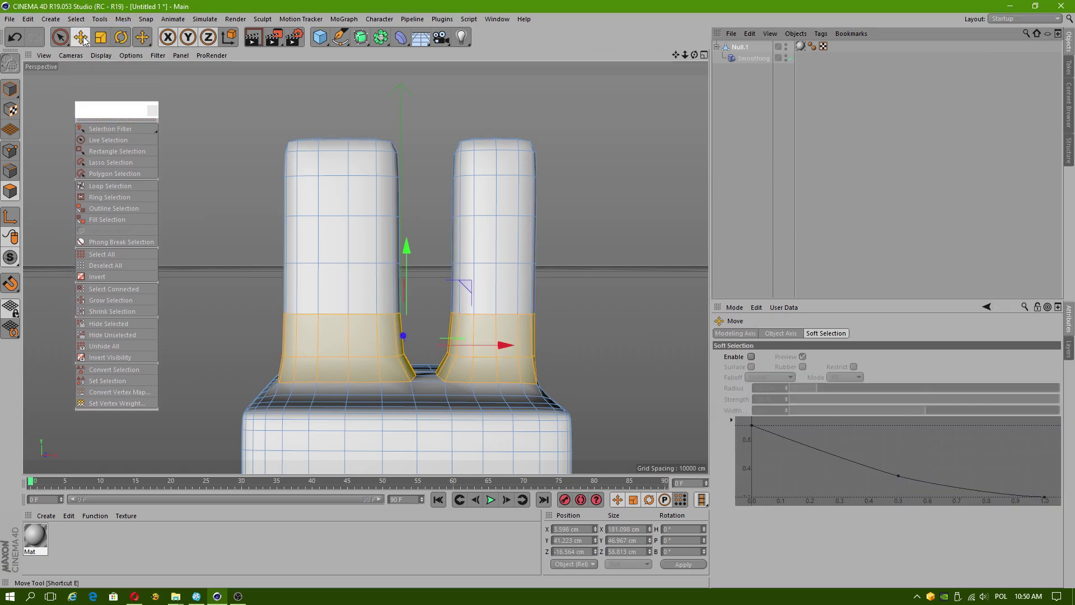
left_click(638, 209)
- Select the polygon object together with its Smoothing deformer and merge them with Connect Objects + Delete
left_click(749, 59, "shift")
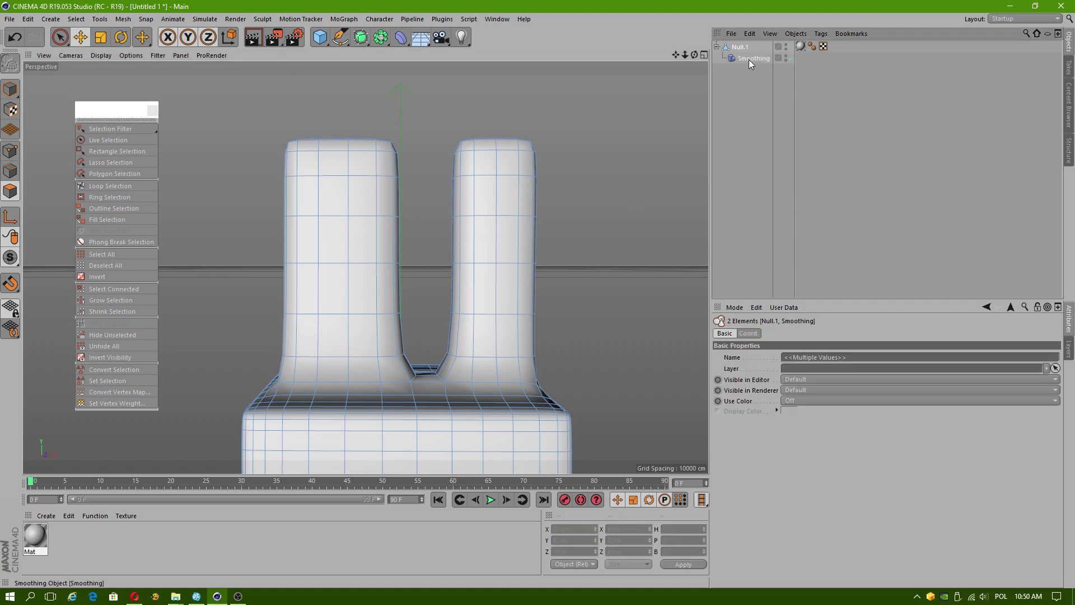
right_click_drag(491, 258, 437, 263, "alt")
left_click_drag(437, 264, 410, 323, "alt")
middle_click_drag(411, 322, 366, 268, "alt")
left_click_drag(366, 267, 425, 240, "alt")
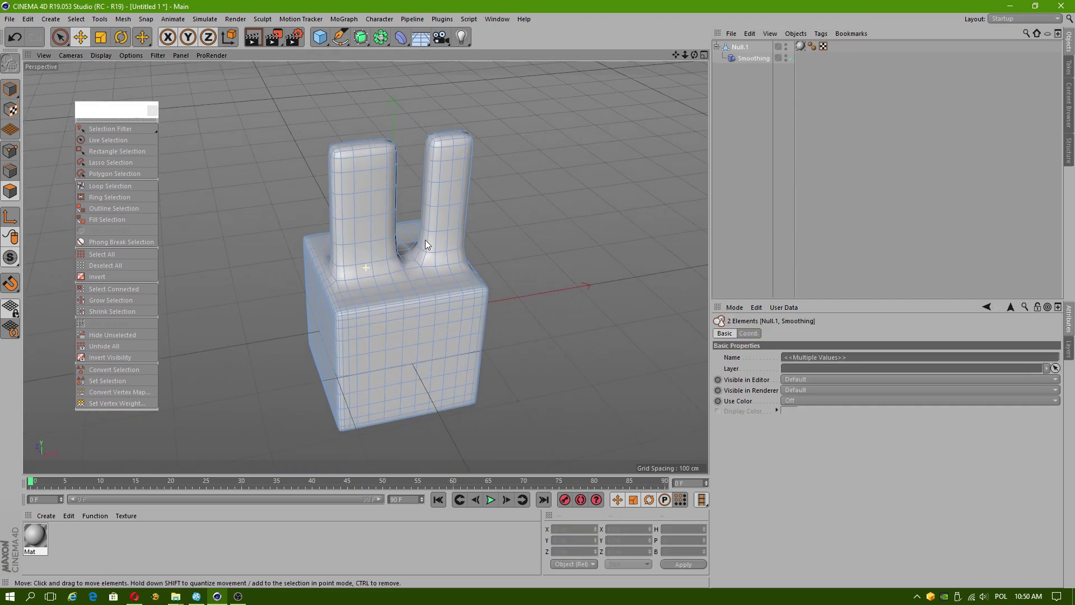
right_click(753, 56)
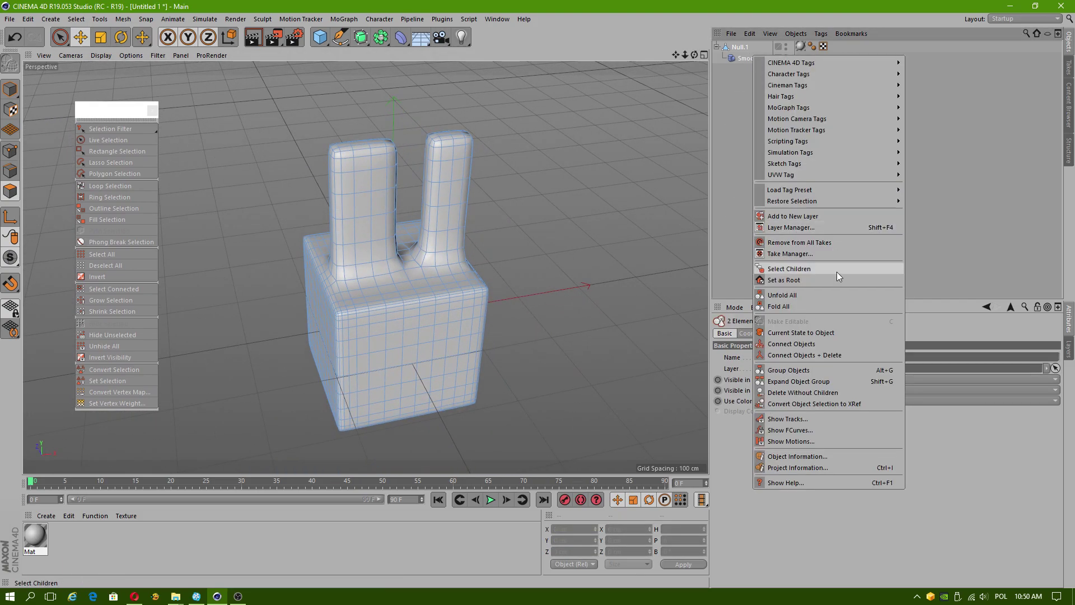
left_click(844, 355)
left_click(596, 175)
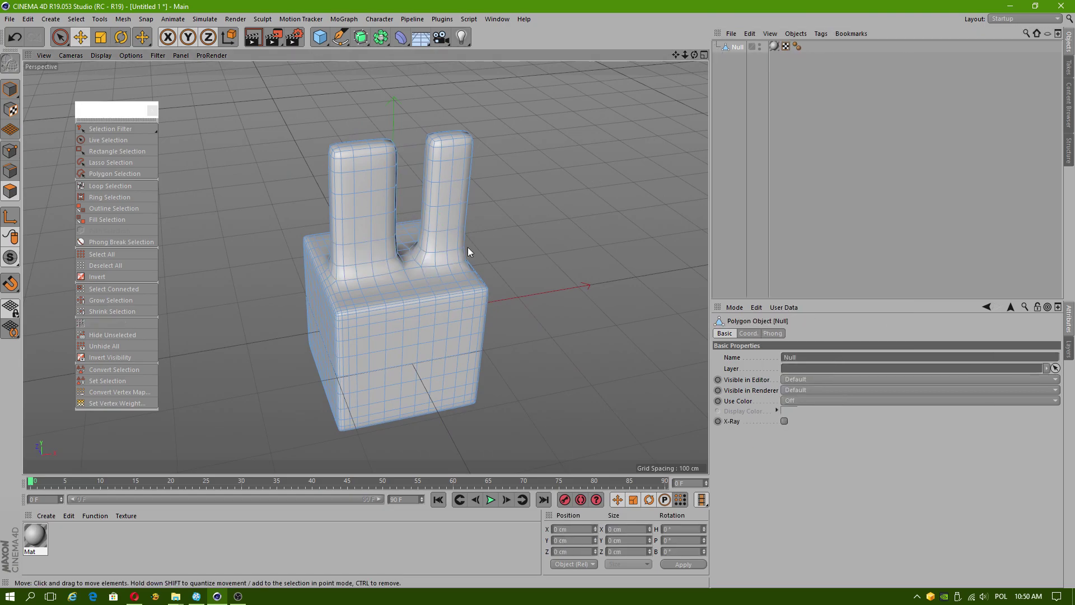
- Inspect the merged two-tower mesh from several sides and switch it to Model mode
left_click_drag(468, 247, 406, 254, "alt")
right_click_drag(405, 254, 455, 246, "alt")
middle_click_drag(456, 375, 431, 208, "alt")
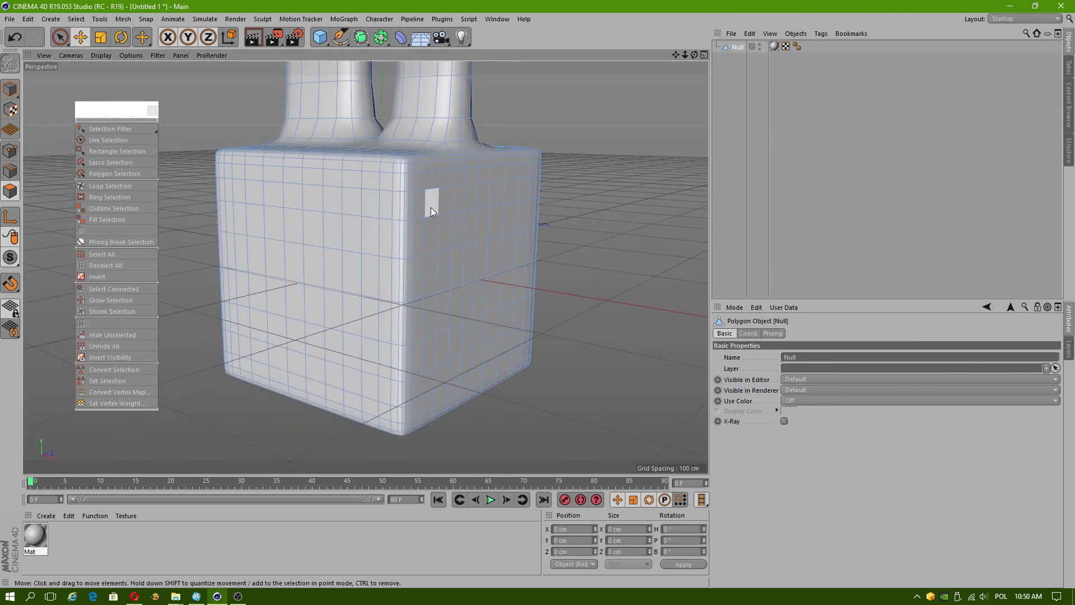
left_click_drag(431, 207, 459, 160, "alt")
left_click_drag(395, 346, 399, 402, "alt")
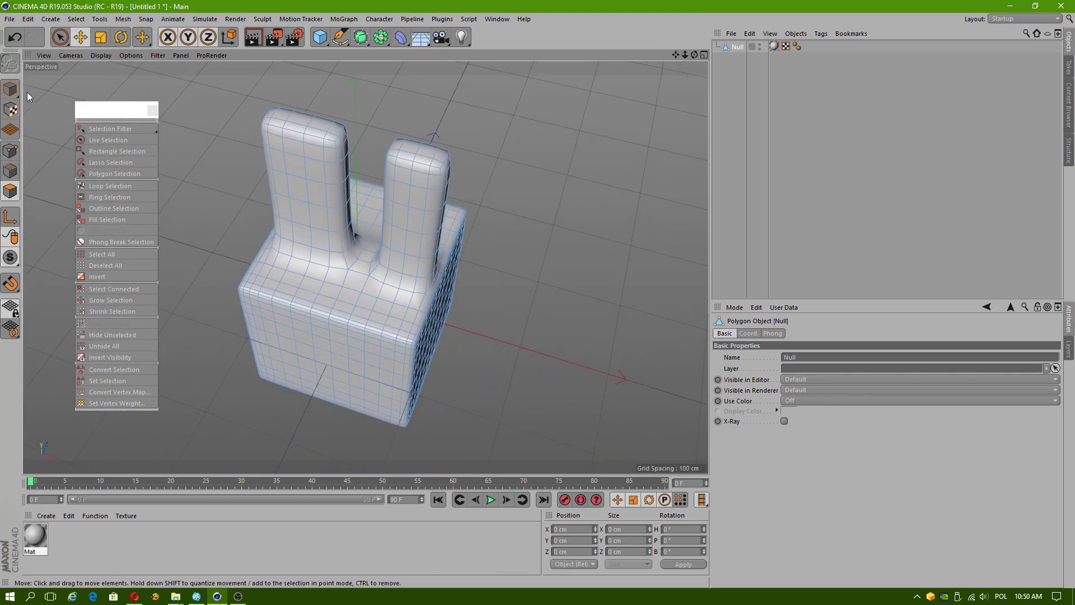
left_click(10, 89)
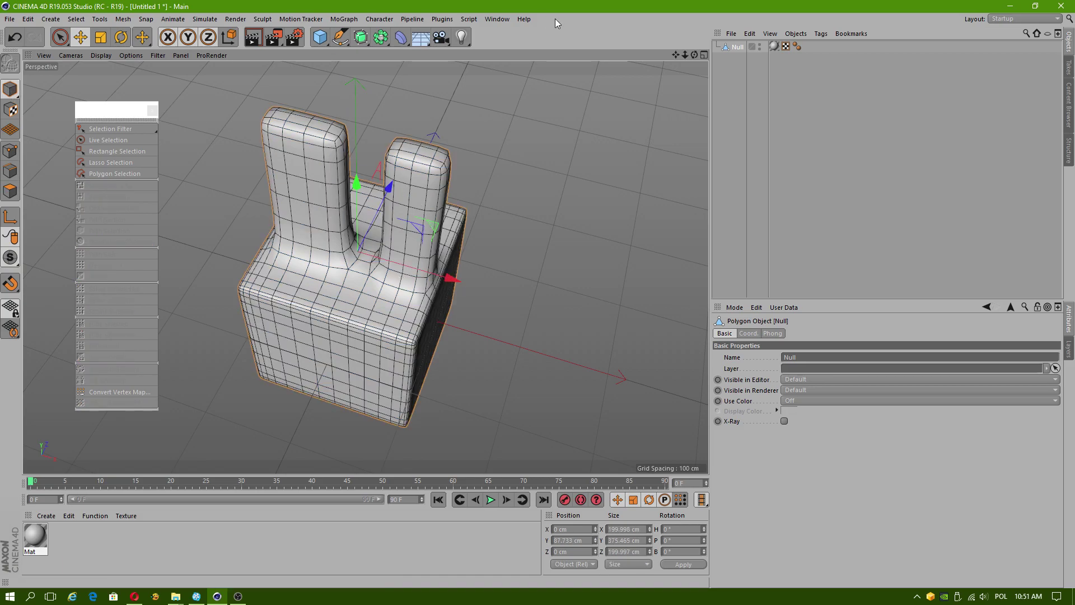
- Show the program's About information with its version, and switch to OBS
left_click(524, 18)
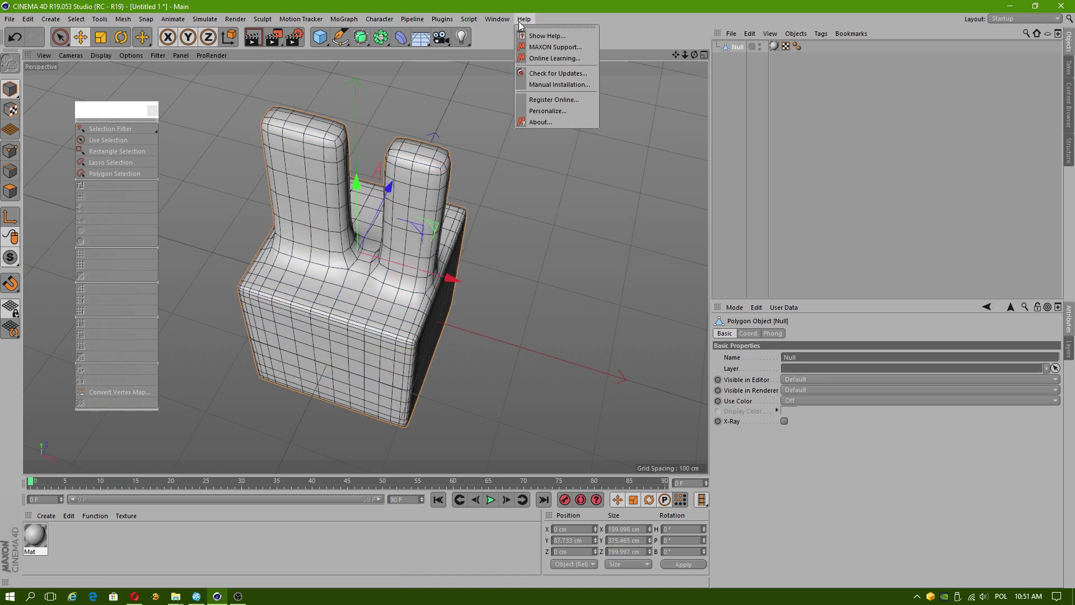
left_click(555, 122)
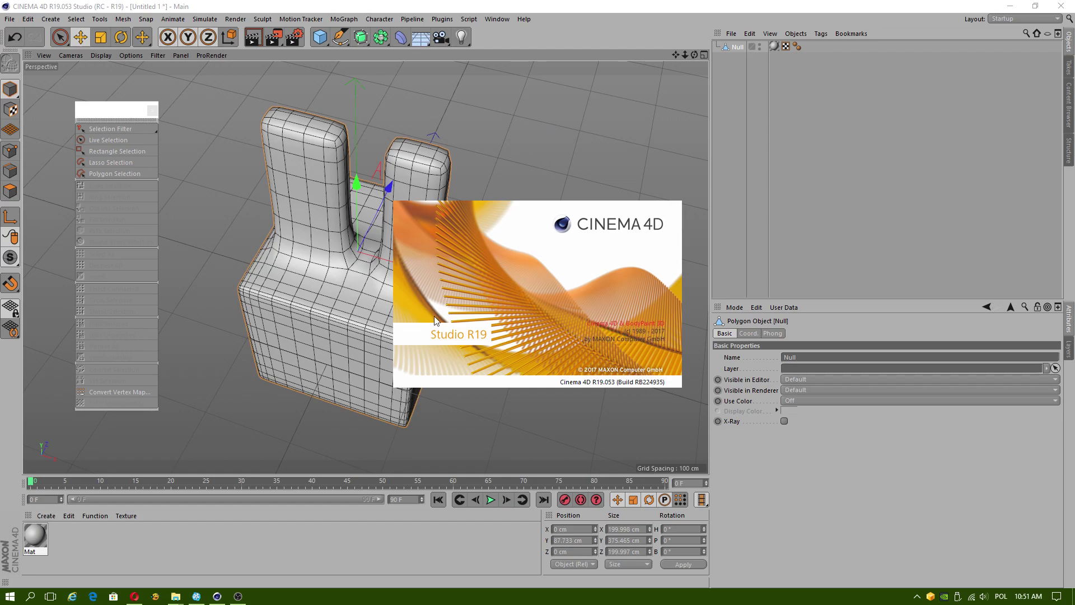
left_click(238, 596)
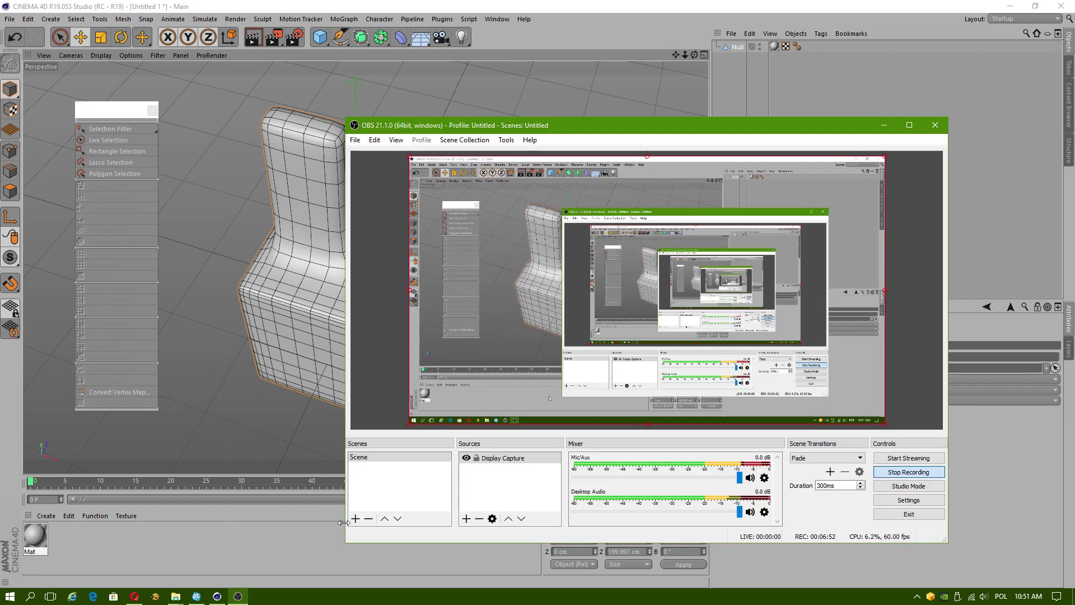